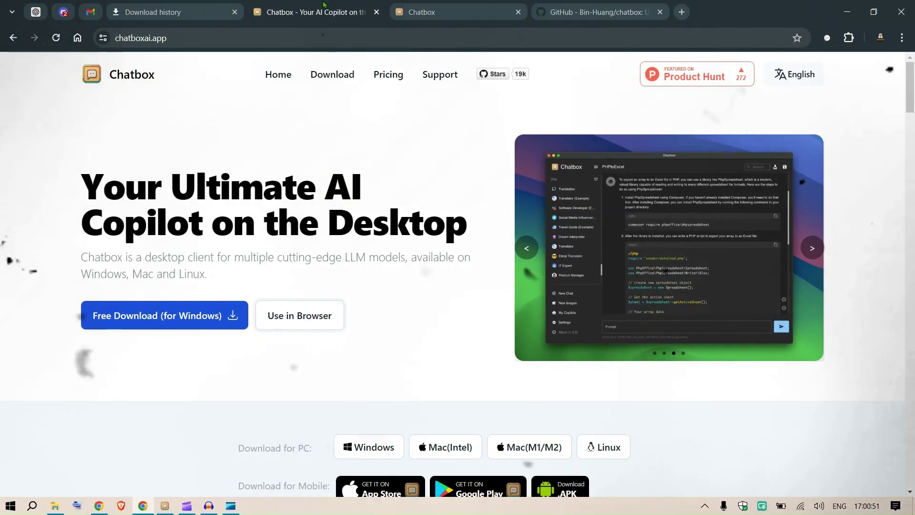
Switch back and forth between the Chatbox web app and the download homepage tabs
{"action": "left_click", "coordinate": [465, 9]}
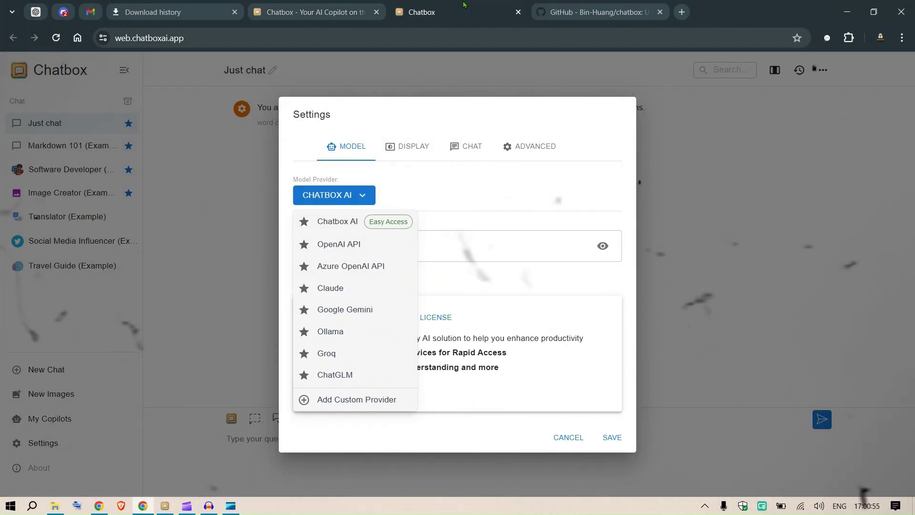
{"action": "left_click", "coordinate": [329, 8]}
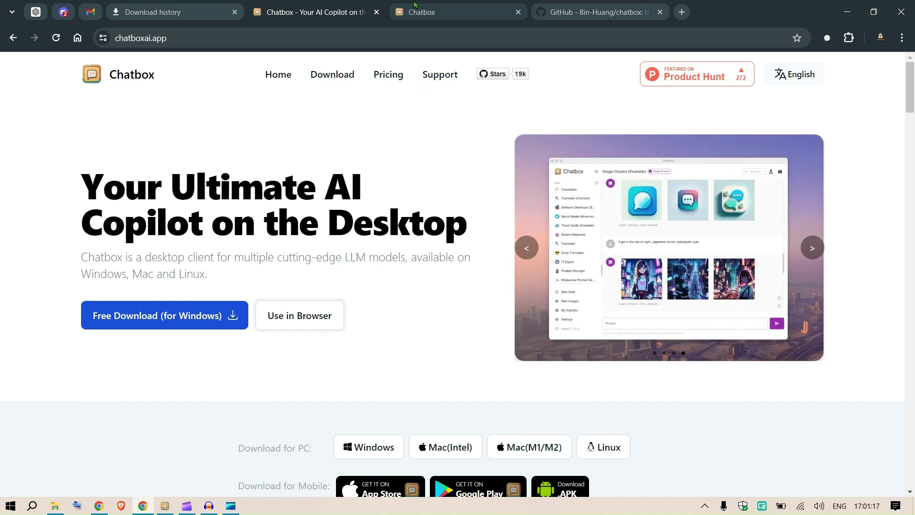
{"action": "key", "text": "ctrl+Tab"}
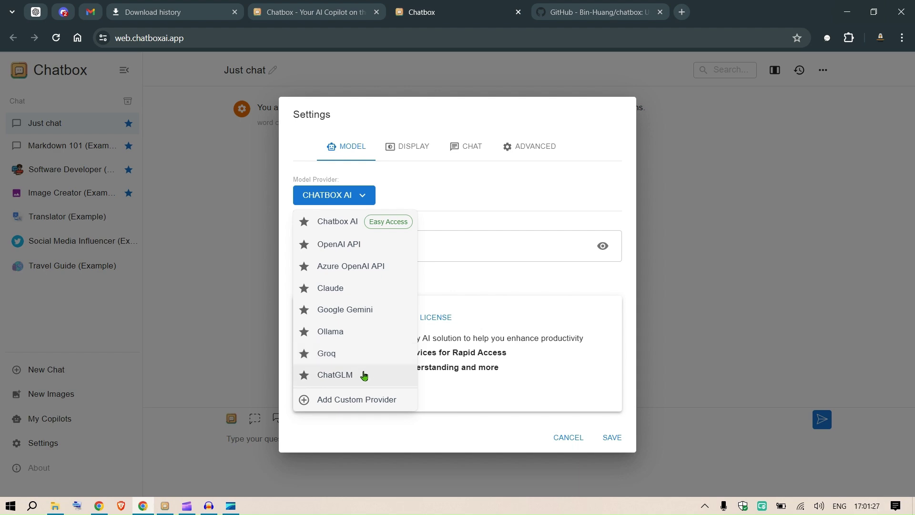
{"action": "left_click", "coordinate": [314, 10]}
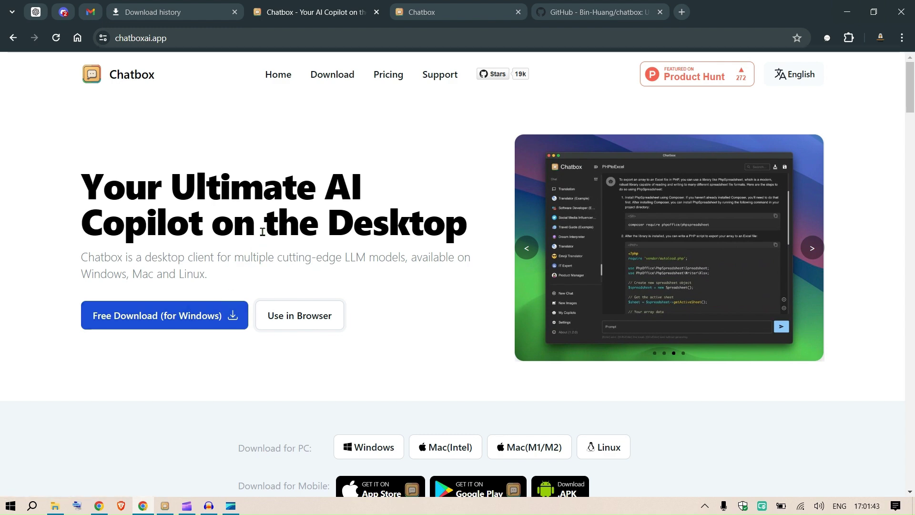
Scroll the download section and highlight the Download for Mobile, Download for PC and Use in Browser labels
{"action": "scroll", "coordinate": [263, 231], "scroll_direction": "down", "scroll_amount": 3}
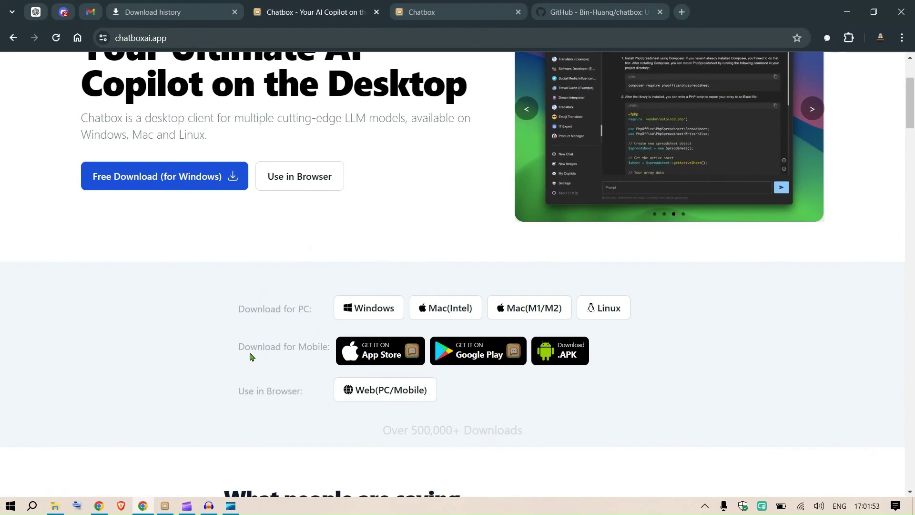
{"action": "left_click_drag", "start_coordinate": [245, 354], "coordinate": [304, 342]}
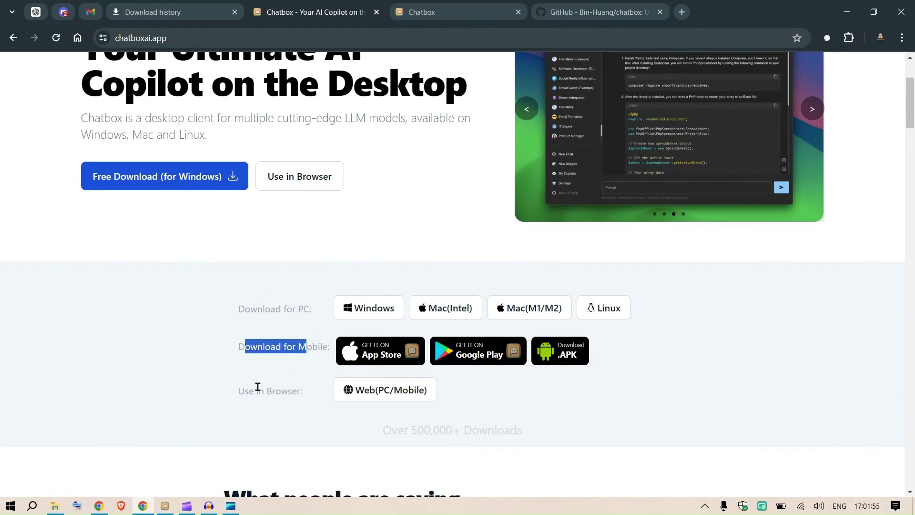
{"action": "left_click_drag", "start_coordinate": [257, 386], "coordinate": [298, 387]}
{"action": "scroll", "coordinate": [351, 241], "scroll_direction": "up", "scroll_amount": 3}
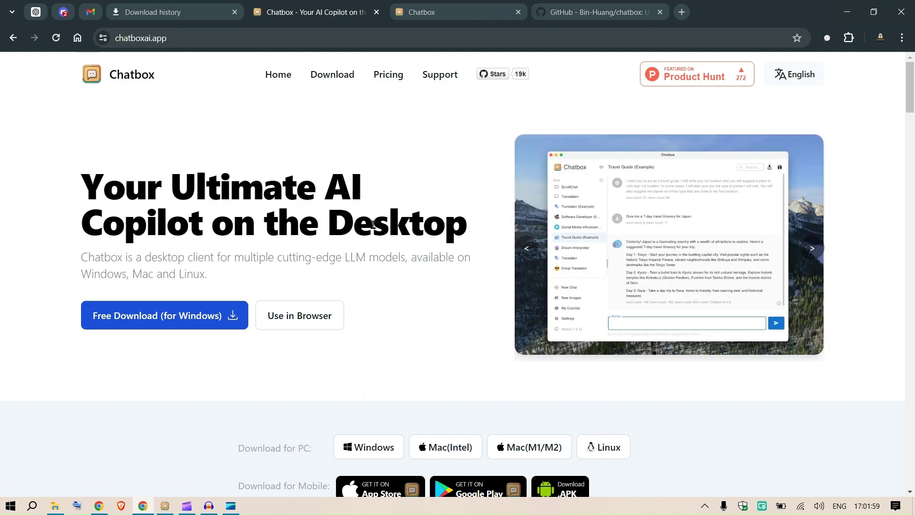
{"action": "scroll", "coordinate": [431, 376], "scroll_direction": "down", "scroll_amount": 6}
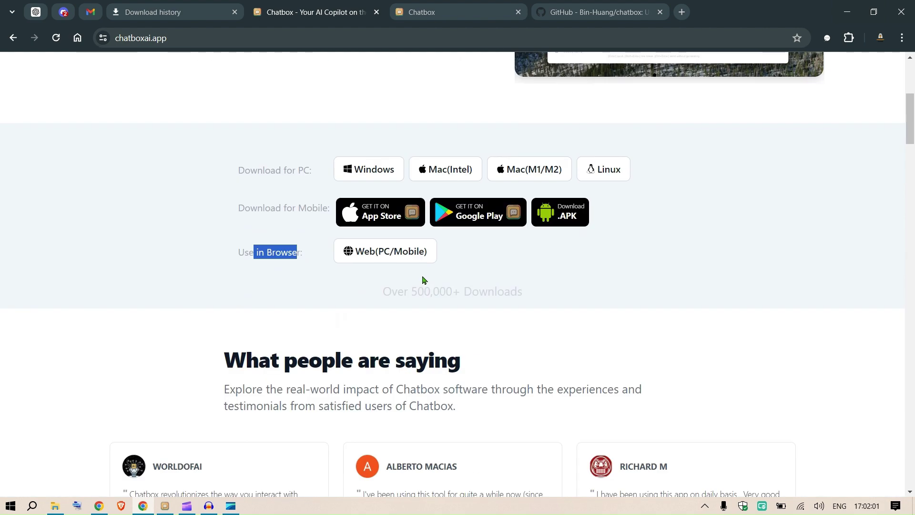
{"action": "scroll", "coordinate": [423, 280], "scroll_direction": "up", "scroll_amount": 3}
{"action": "left_click_drag", "start_coordinate": [292, 309], "coordinate": [270, 309]}
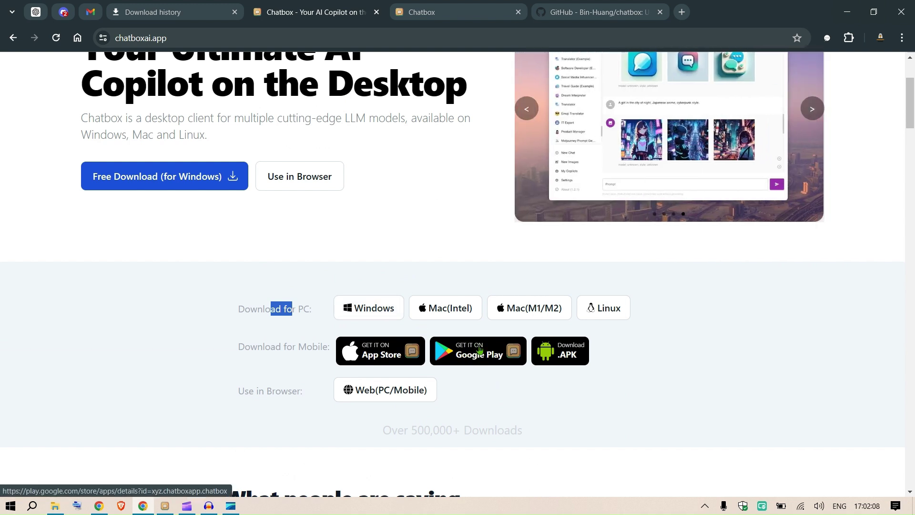
{"action": "left_click", "coordinate": [246, 391]}
{"action": "left_click_drag", "start_coordinate": [246, 392], "coordinate": [300, 391]}
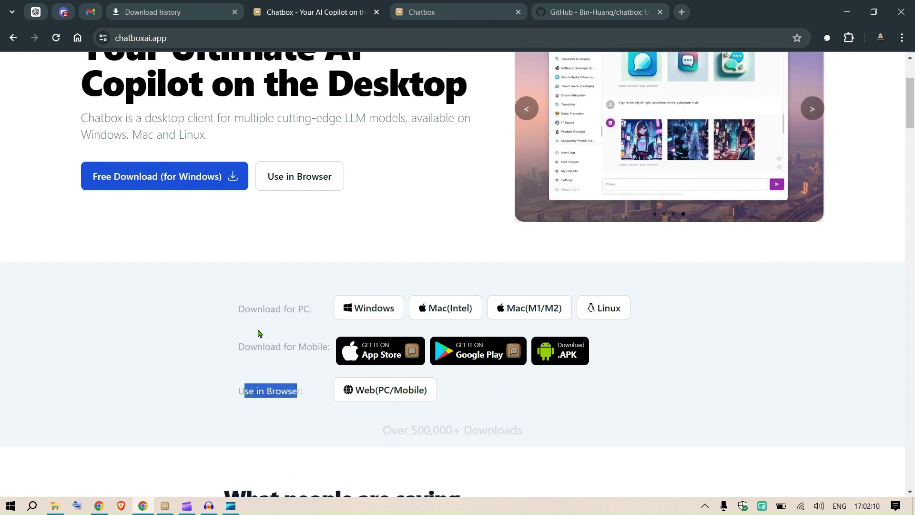
{"action": "scroll", "coordinate": [286, 262], "scroll_direction": "up", "scroll_amount": 3}
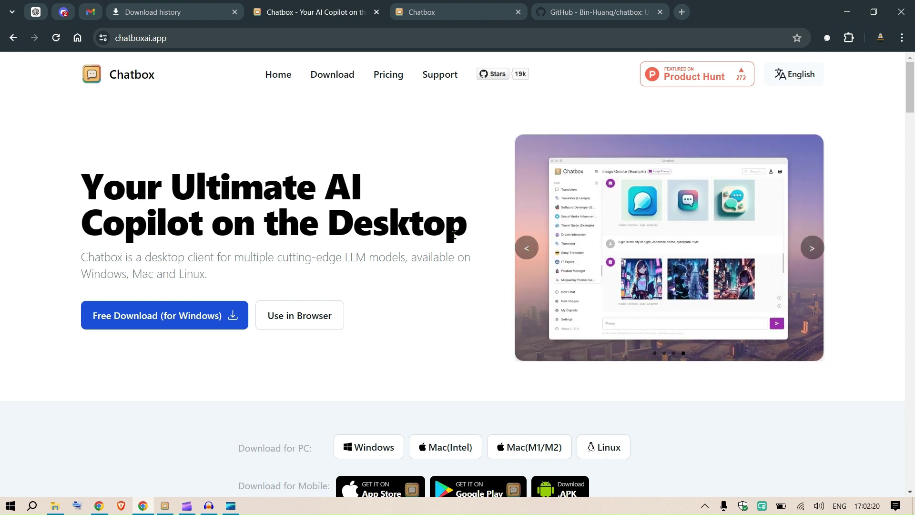
Page the hero carousel back two screenshots, then forward one
{"action": "left_click", "coordinate": [527, 248]}
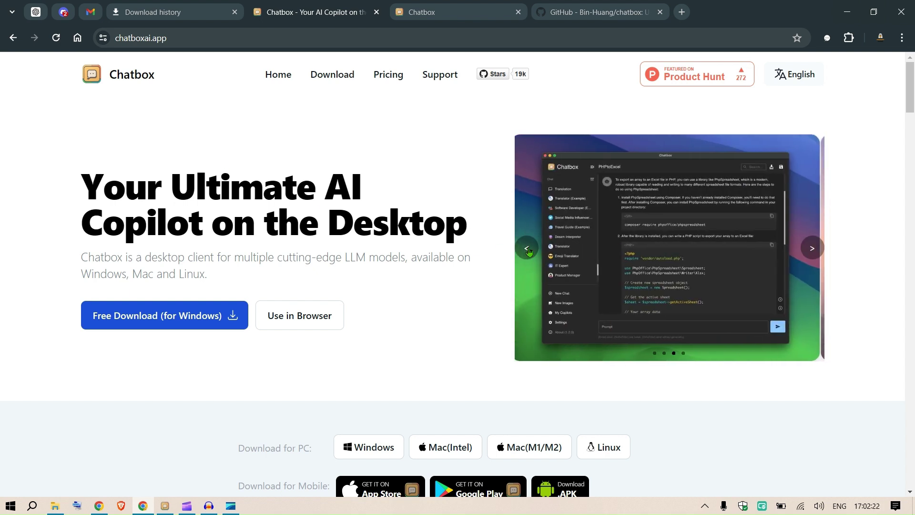
{"action": "left_click", "coordinate": [527, 248]}
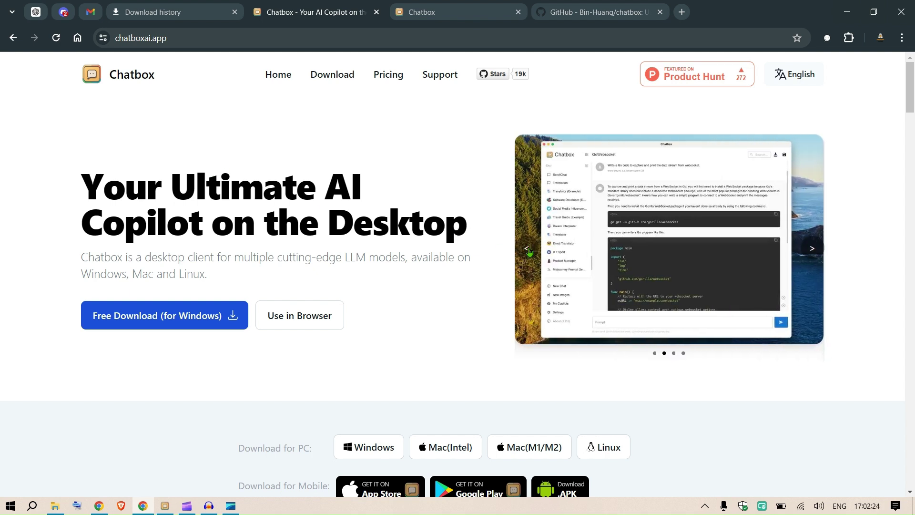
{"action": "left_click", "coordinate": [814, 249]}
Close the web app's provider list and Settings unchanged, then return to the homepage
{"action": "key", "text": "ctrl+Tab"}
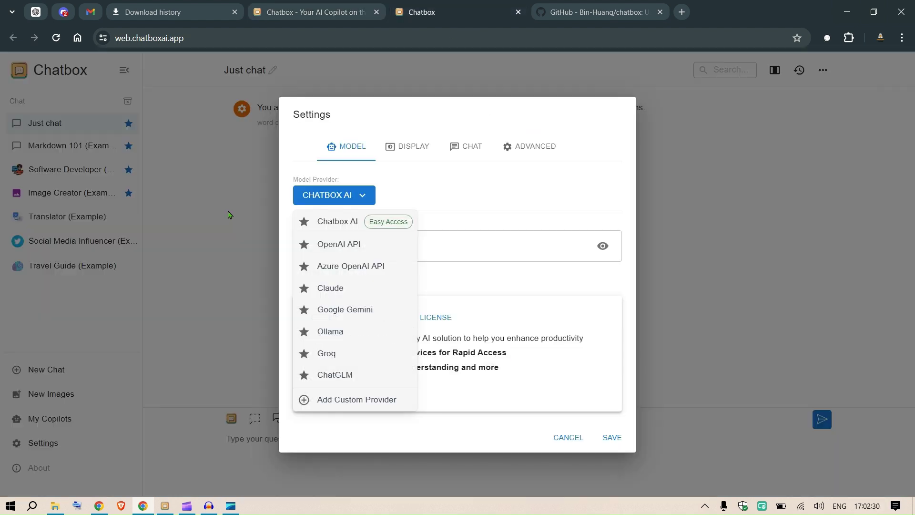
{"action": "key", "text": "Escape"}
{"action": "left_click", "coordinate": [561, 443]}
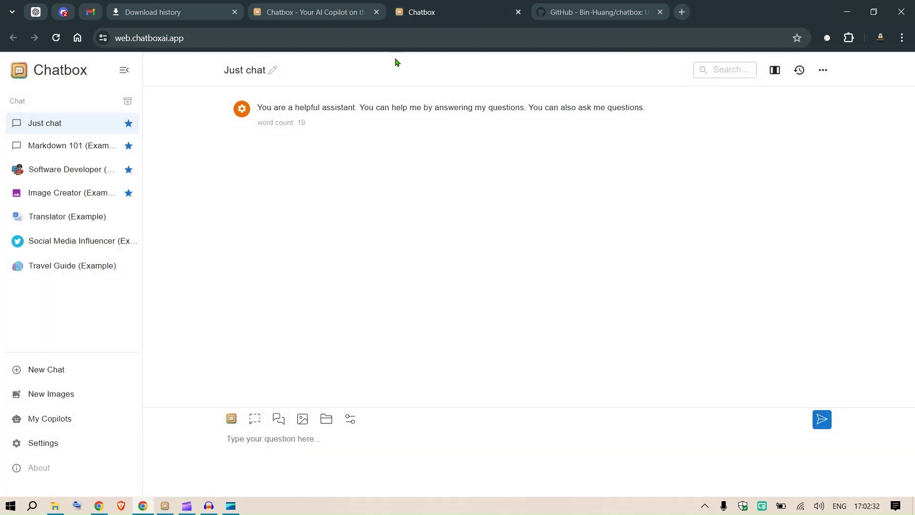
{"action": "left_click", "coordinate": [299, 6]}
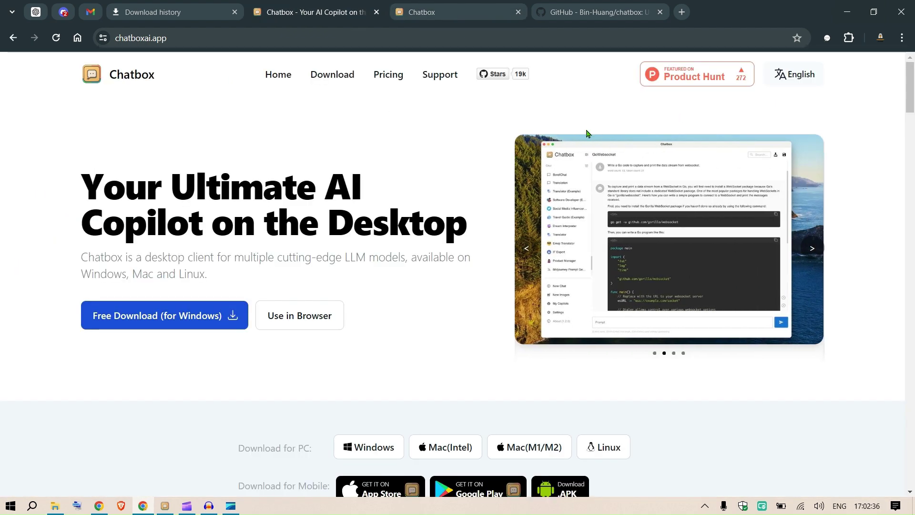
Install Chatbox 1.3.12 into C:\Program Files\Chatbox and finish with Run Chatbox checked
{"action": "left_click", "coordinate": [165, 506]}
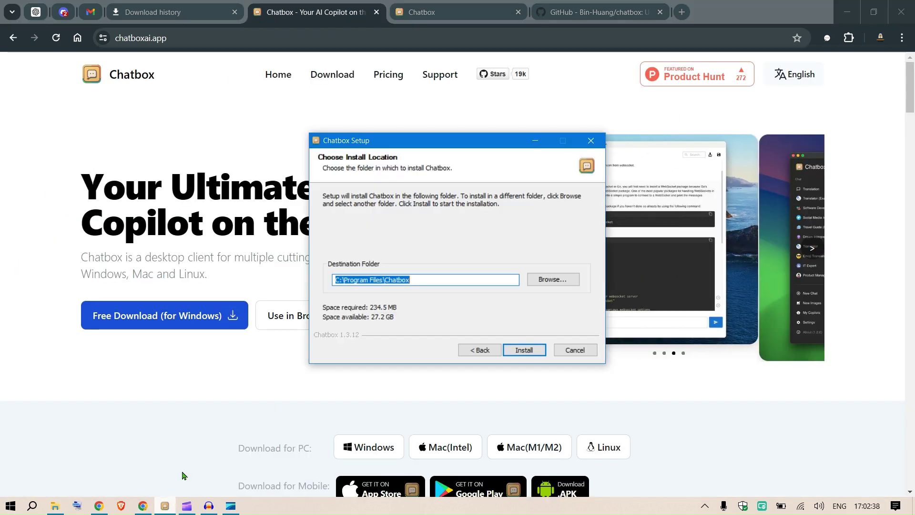
{"action": "left_click", "coordinate": [524, 351]}
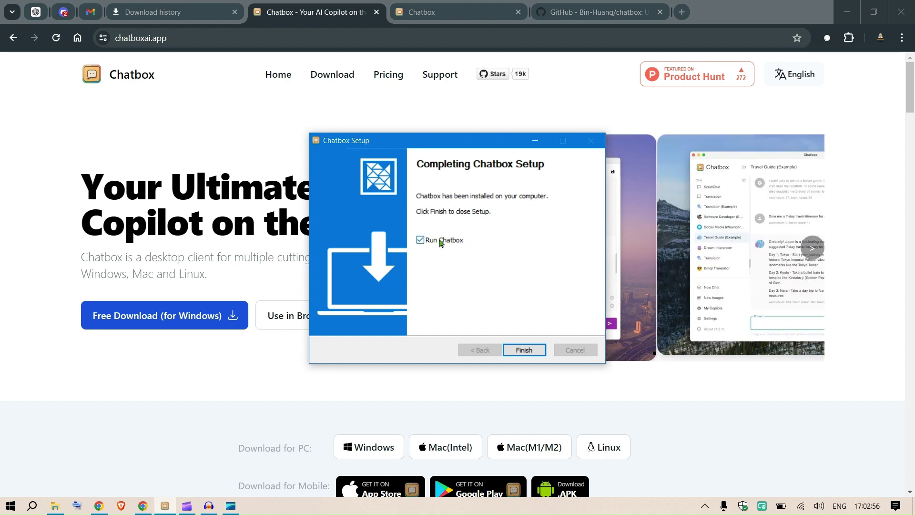
{"action": "left_click", "coordinate": [525, 350]}
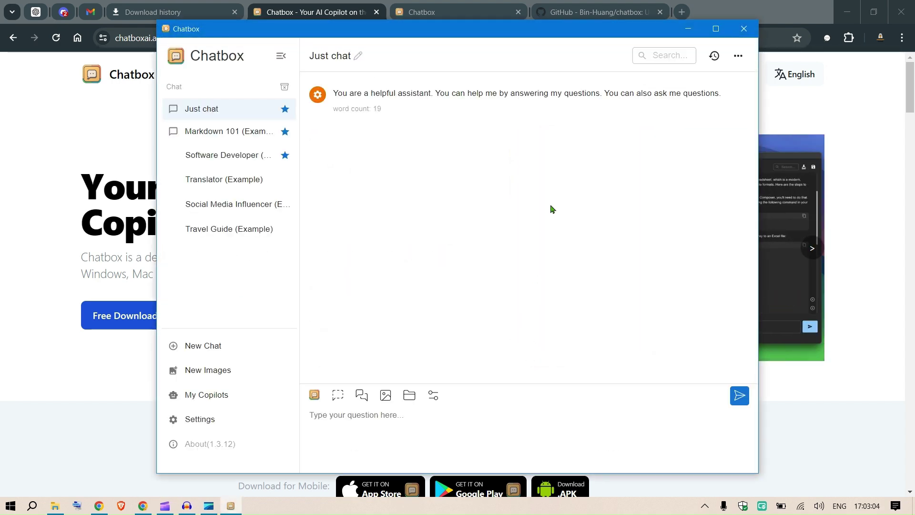
Cancel the START SETUP provider settings in the desktop app and maximize its window
{"action": "left_click", "coordinate": [448, 6]}
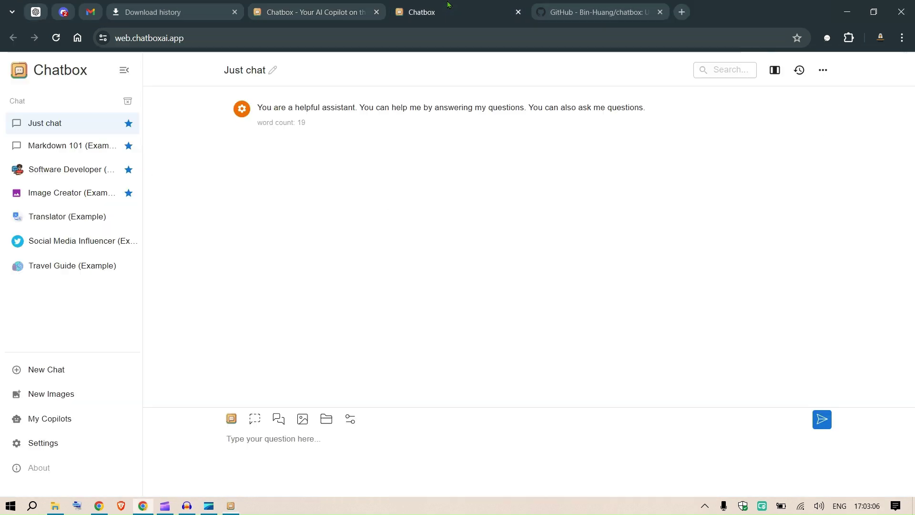
{"action": "left_click", "coordinate": [233, 508]}
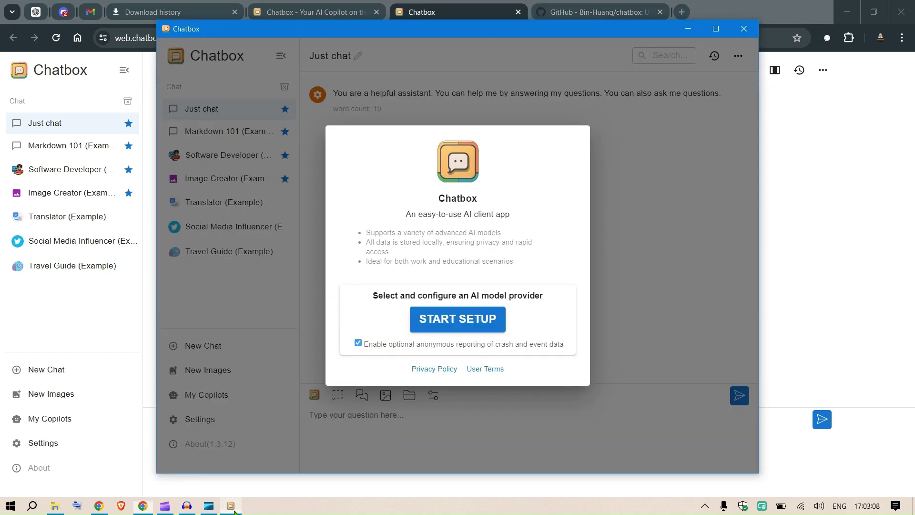
{"action": "left_click", "coordinate": [463, 324]}
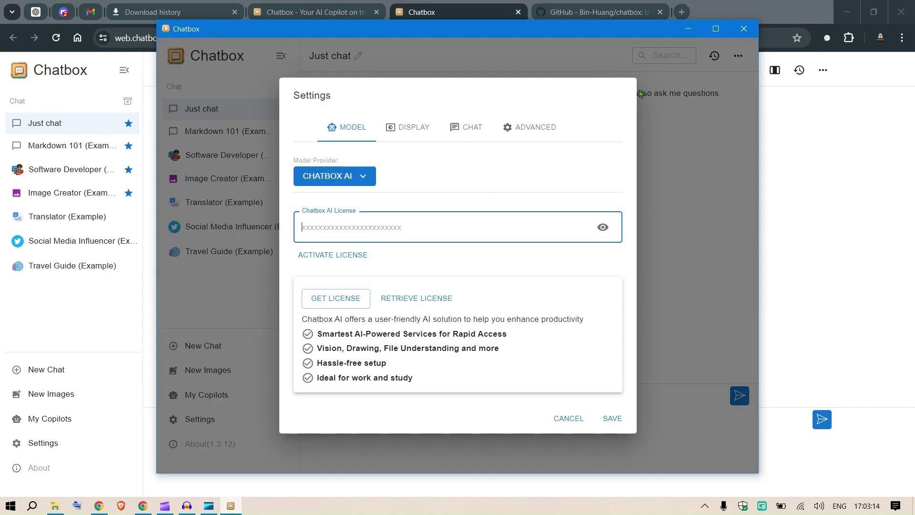
{"action": "left_click", "coordinate": [564, 420]}
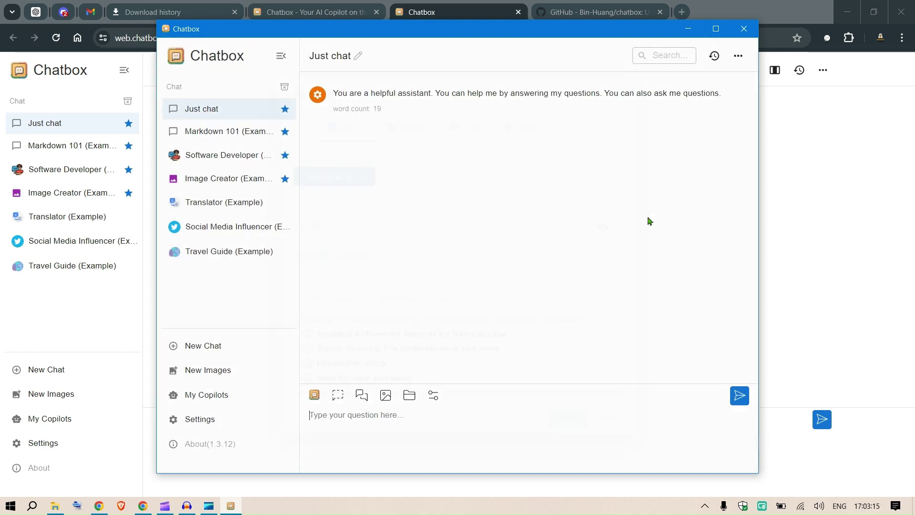
{"action": "left_click", "coordinate": [715, 29]}
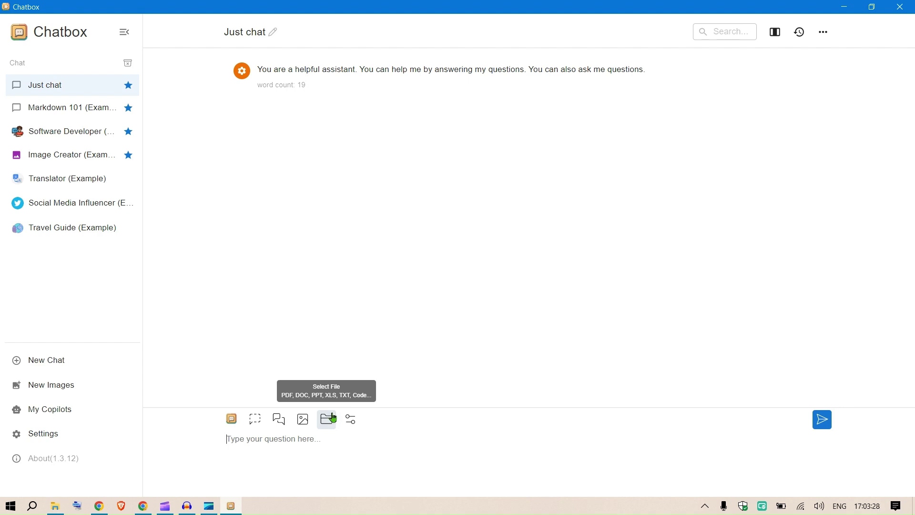
Choose GROQ as the model provider in Settings, then bring the browser forward
{"action": "left_click", "coordinate": [62, 432]}
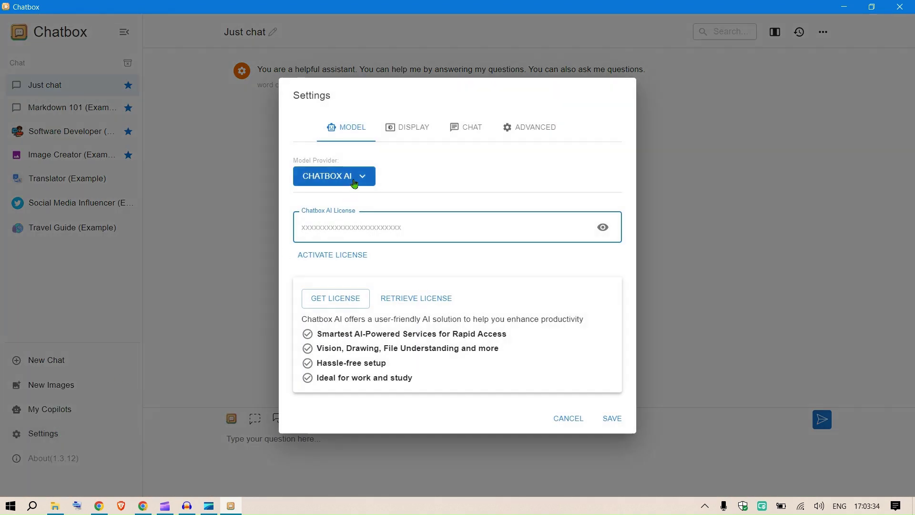
{"action": "left_click", "coordinate": [361, 178]}
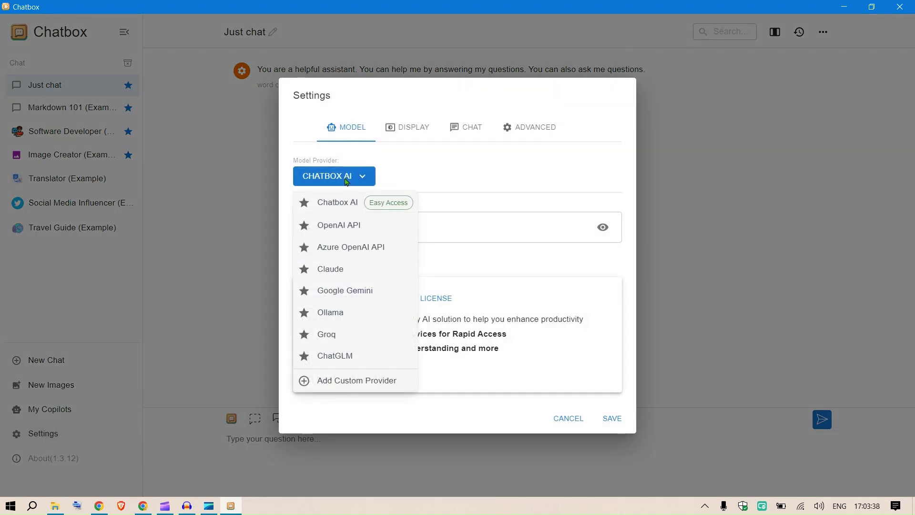
{"action": "left_click", "coordinate": [352, 337]}
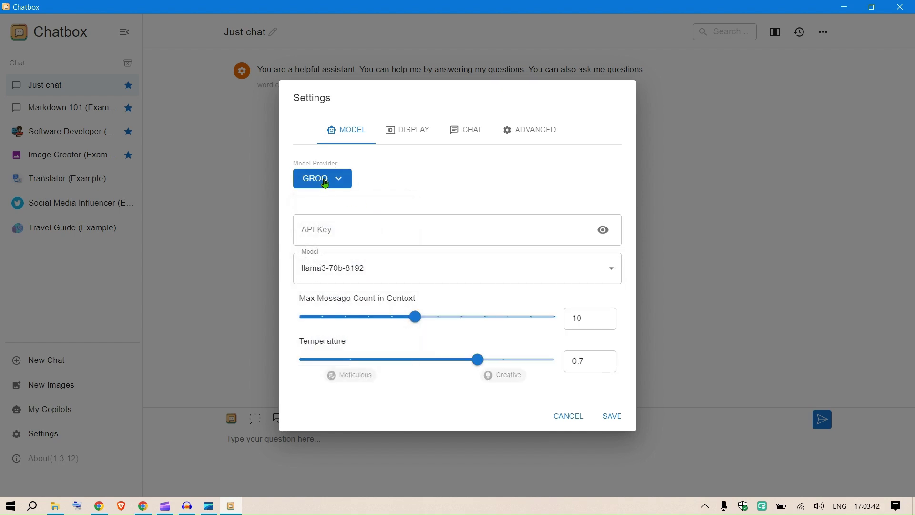
{"action": "left_click", "coordinate": [391, 228]}
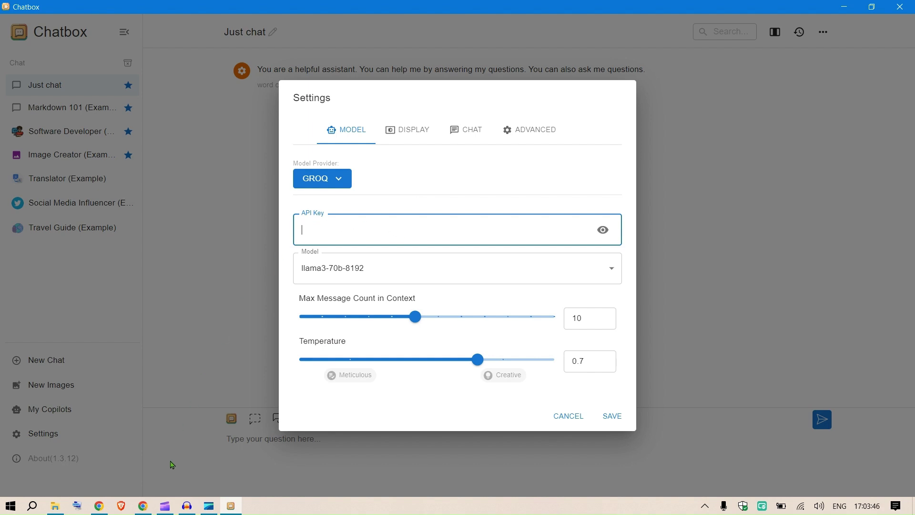
{"action": "left_click", "coordinate": [143, 504]}
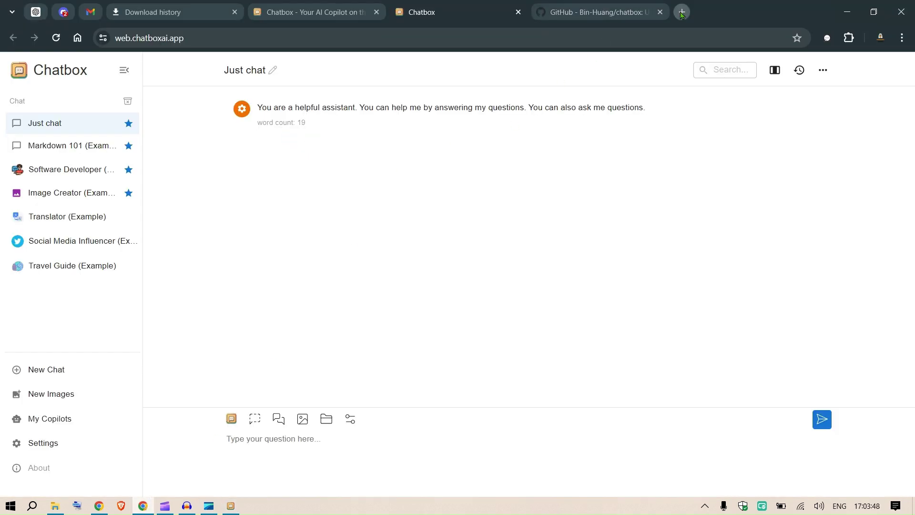
Search 'groq' and reach the Groq API documentation on console.groq.com
{"action": "left_click", "coordinate": [682, 11]}
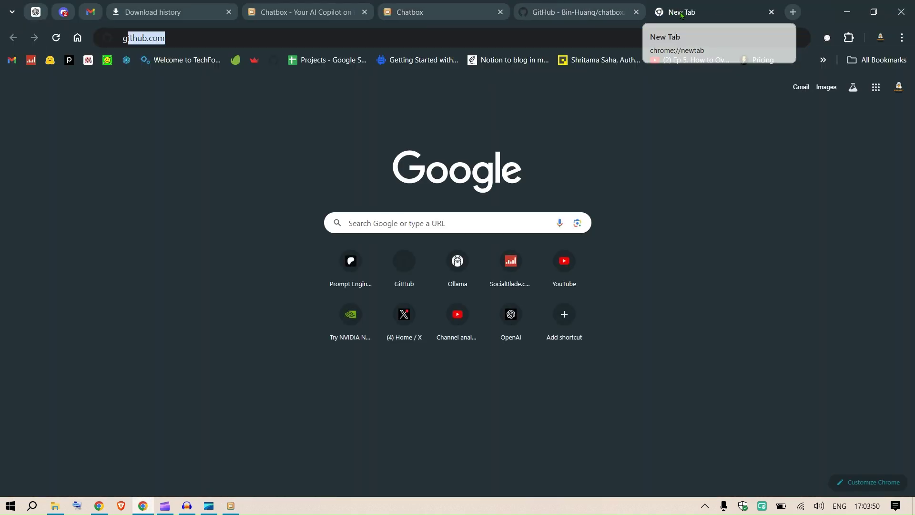
{"action": "type", "text": "groq"}
{"action": "key", "text": "Return"}
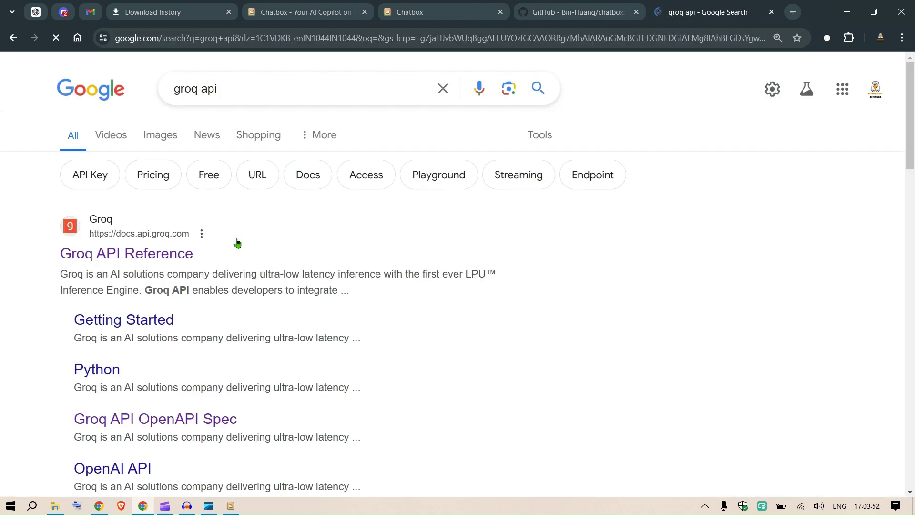
{"action": "left_click", "coordinate": [180, 256]}
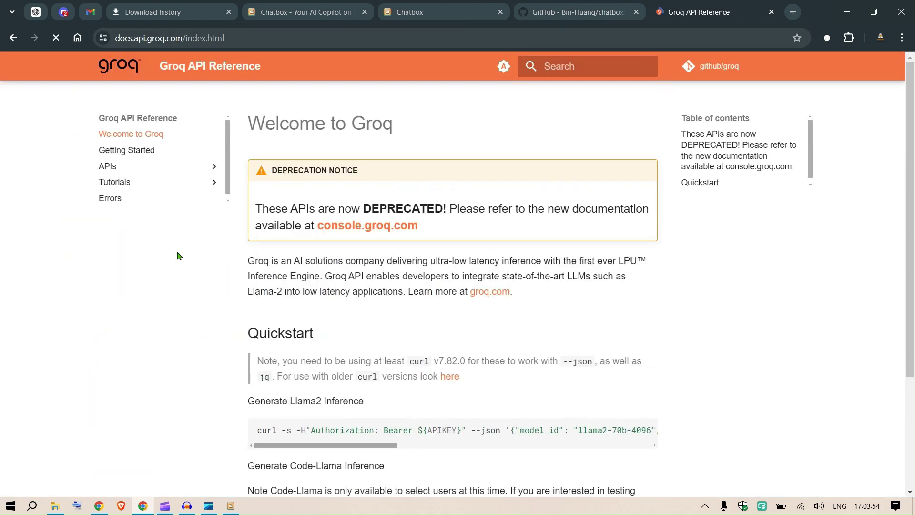
{"action": "left_click", "coordinate": [481, 232]}
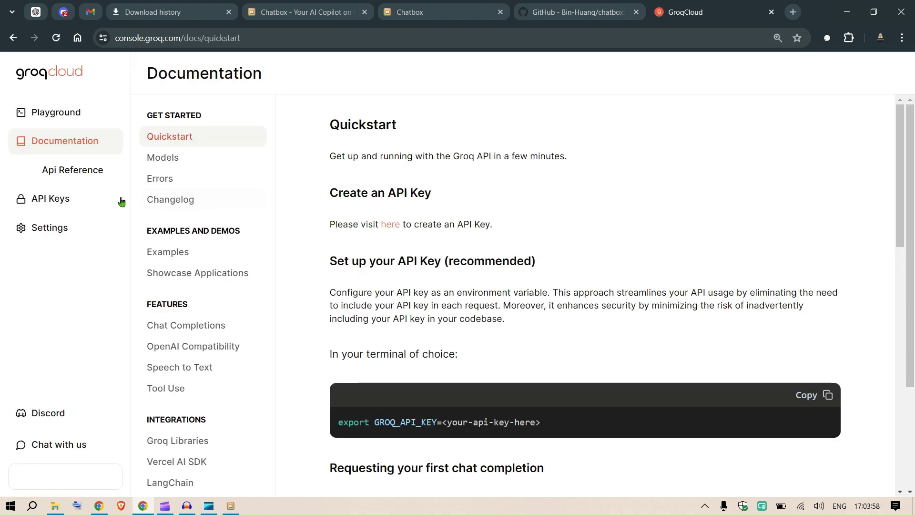
Create a GroqCloud API key named fg and copy it
{"action": "left_click", "coordinate": [395, 230]}
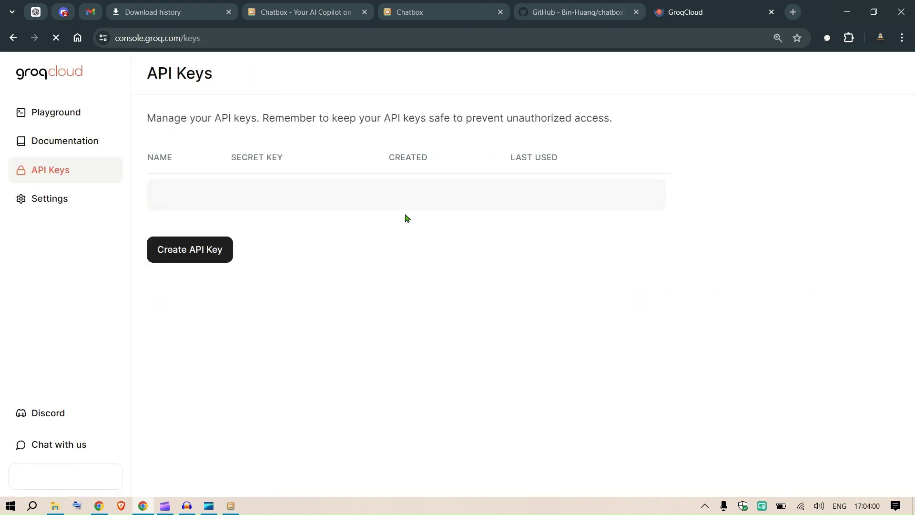
{"action": "left_click", "coordinate": [174, 244]}
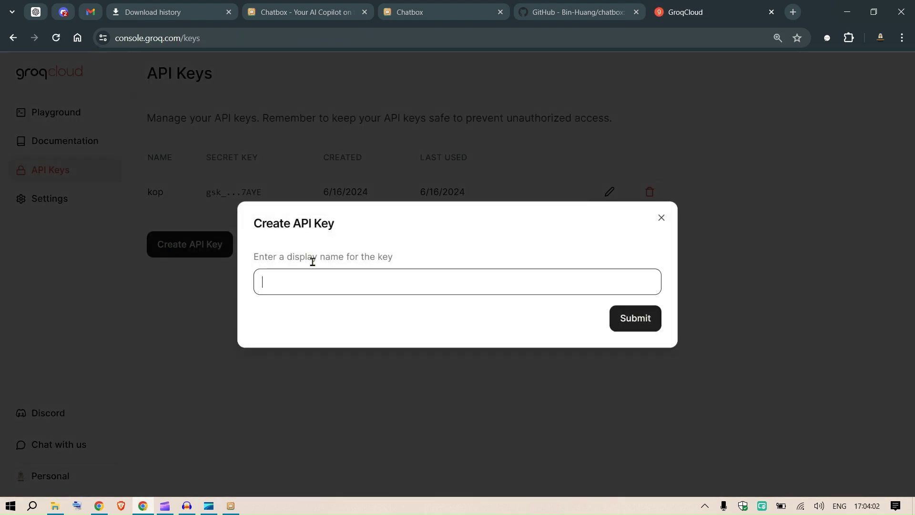
{"action": "left_click", "coordinate": [637, 319]}
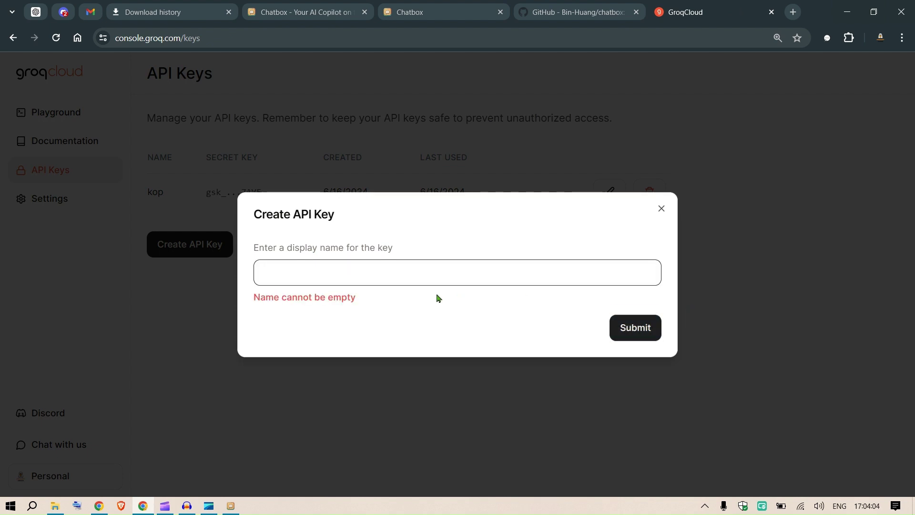
{"action": "type", "text": "fg"}
{"action": "left_click", "coordinate": [637, 317]}
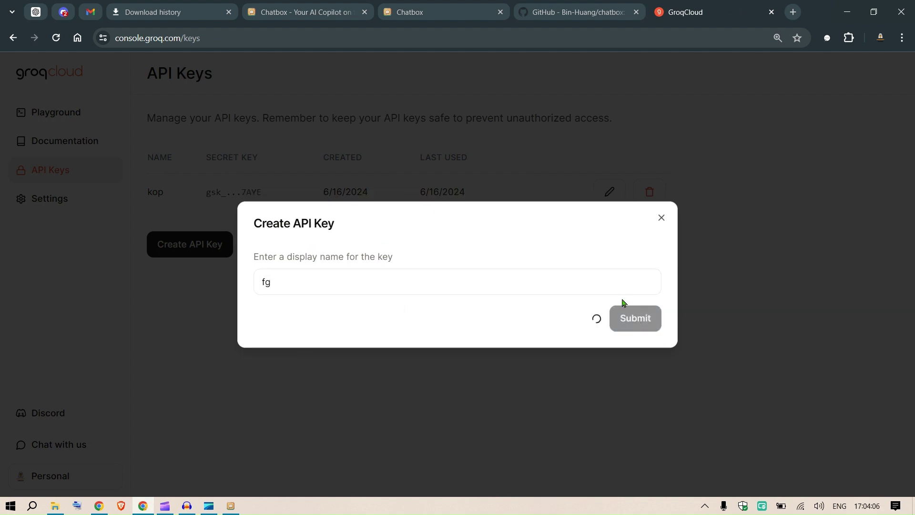
{"action": "left_click", "coordinate": [610, 287]}
Paste the Groq API key, keep model llama3-70b-8192, and set temperature to 0.89
{"action": "left_click", "coordinate": [231, 506]}
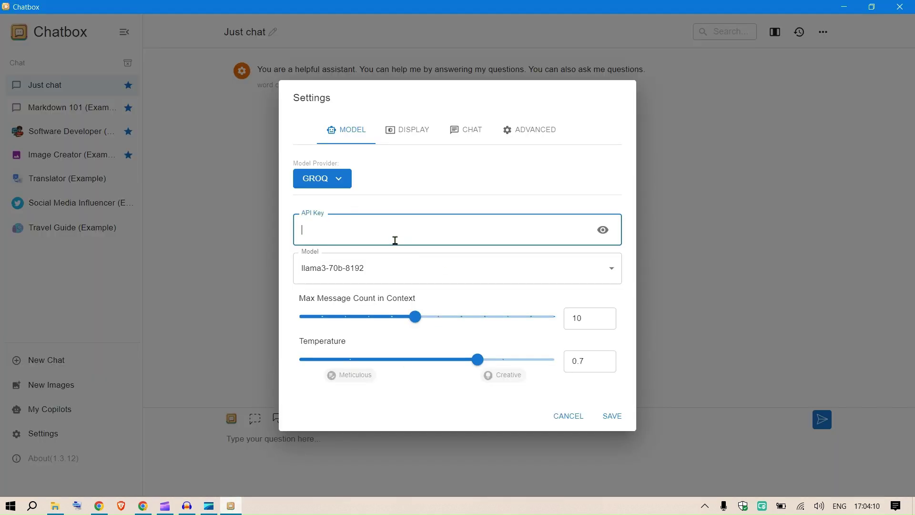
{"action": "key", "text": "ctrl+v"}
{"action": "left_click", "coordinate": [432, 275]}
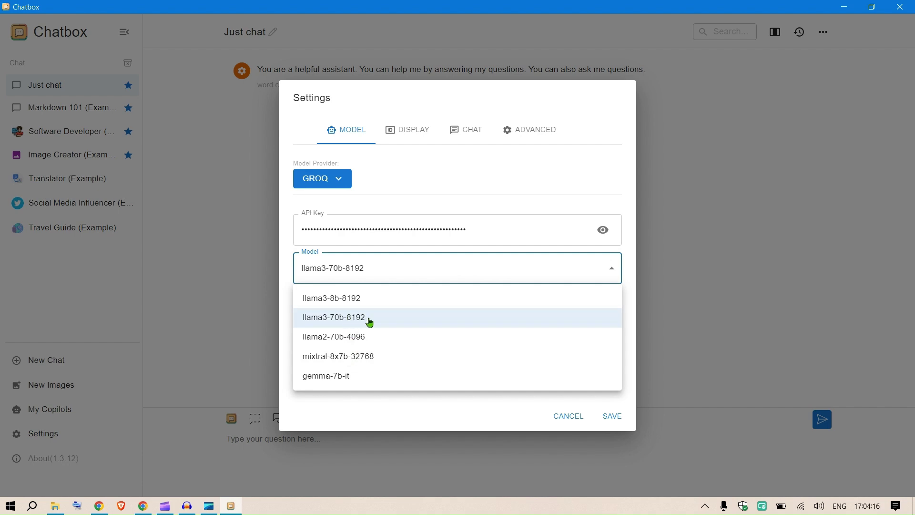
{"action": "left_click", "coordinate": [377, 326]}
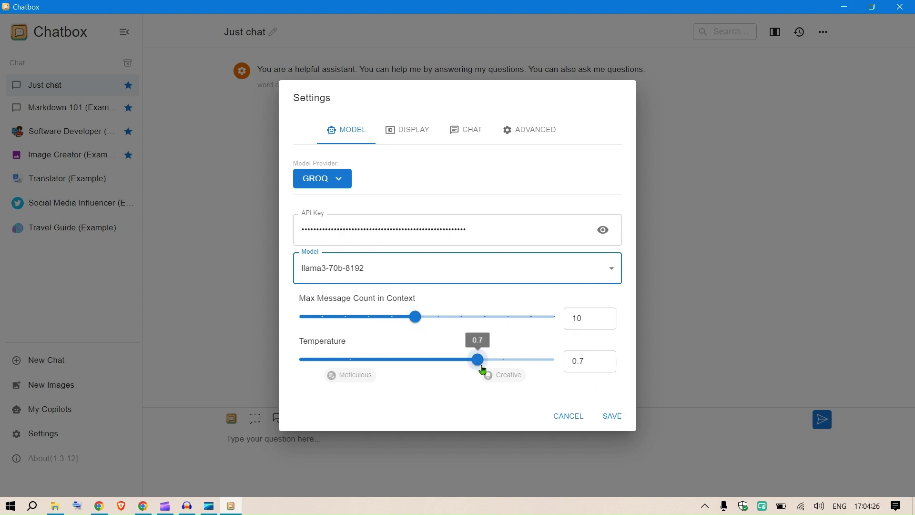
{"action": "left_click_drag", "start_coordinate": [480, 361], "coordinate": [527, 358]}
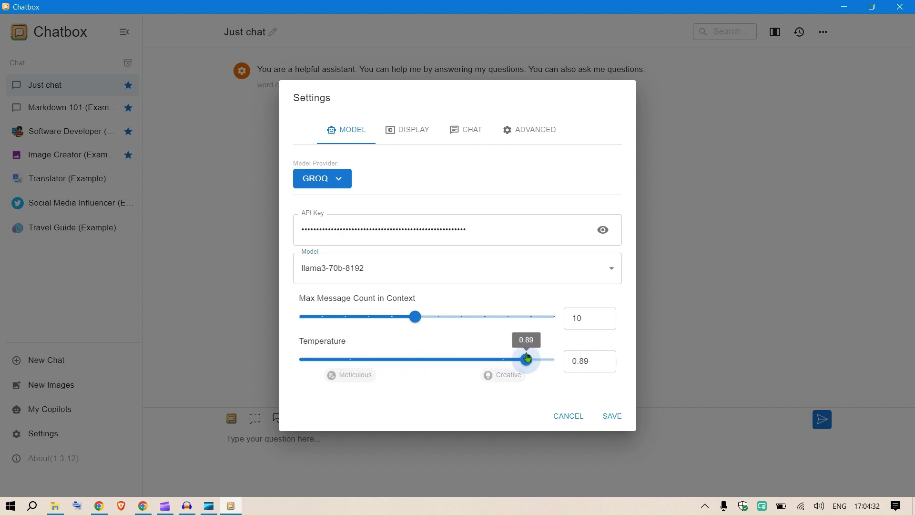
Save the Groq settings and send 'write me a poem' on AI in a new chat
{"action": "left_click", "coordinate": [615, 418]}
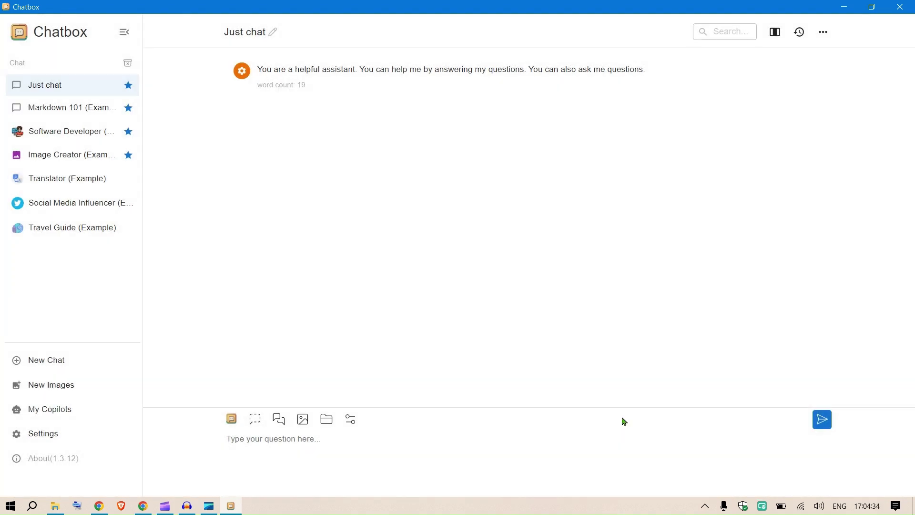
{"action": "left_click", "coordinate": [37, 364]}
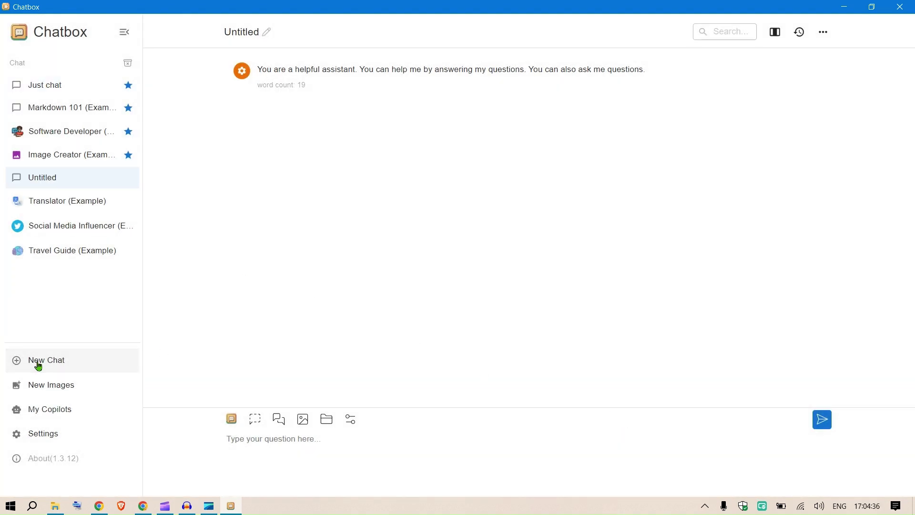
{"action": "mouse_move", "coordinate": [364, 90]}
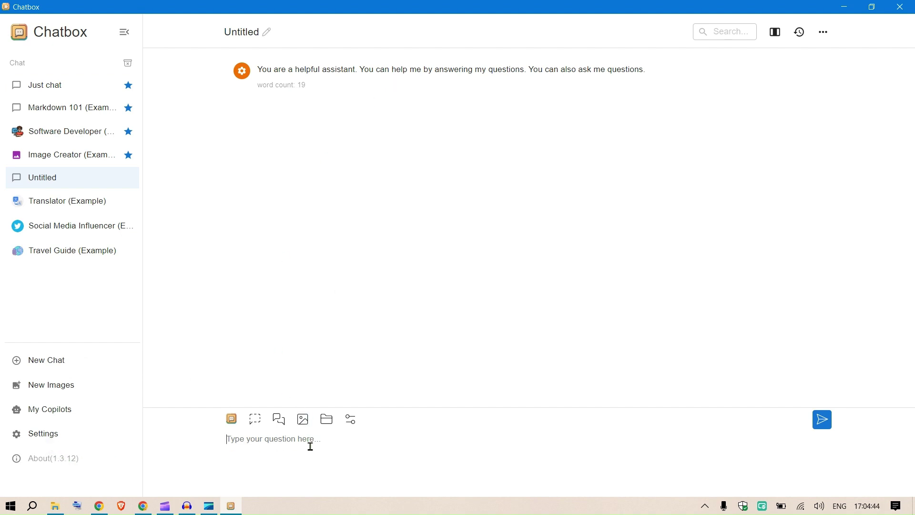
{"action": "type", "text": "write me a poem on ai"}
{"action": "key", "text": "Return"}
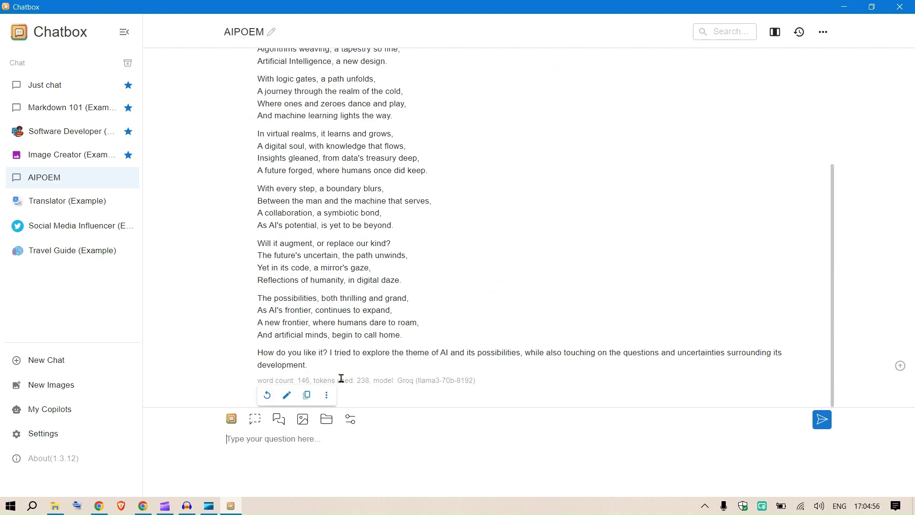
{"action": "mouse_move", "coordinate": [237, 398]}
{"action": "scroll", "coordinate": [609, 225], "scroll_direction": "up", "scroll_amount": 5}
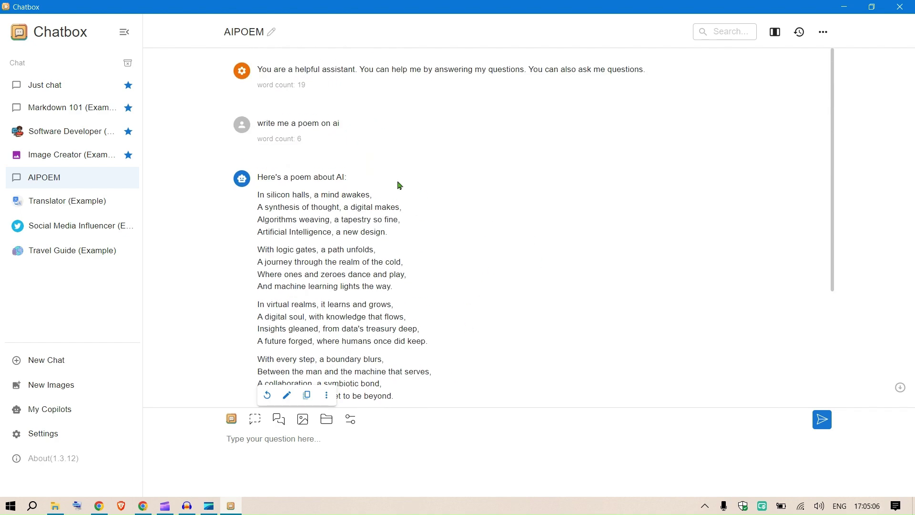
Switch the provider to Google Gemini with gemini-1.5-pro-latest and open Google AI Studio for a key
{"action": "left_click", "coordinate": [50, 435]}
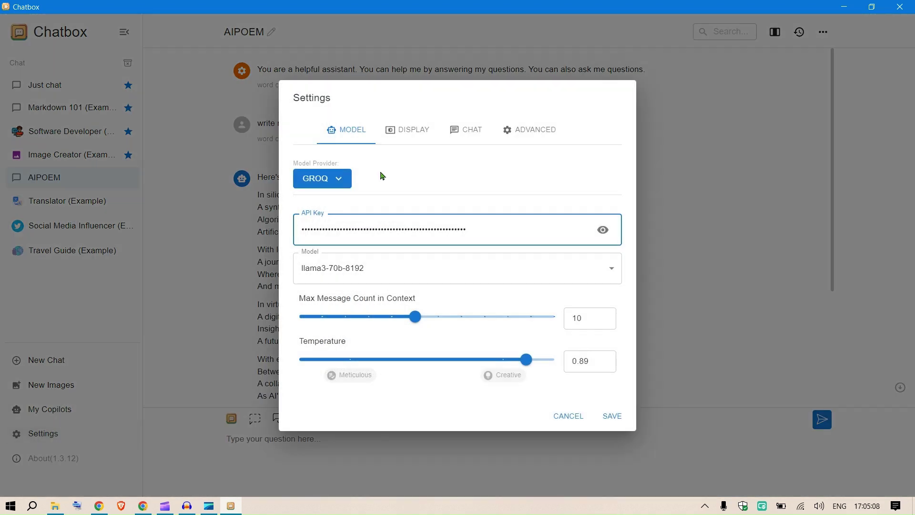
{"action": "left_click", "coordinate": [346, 182]}
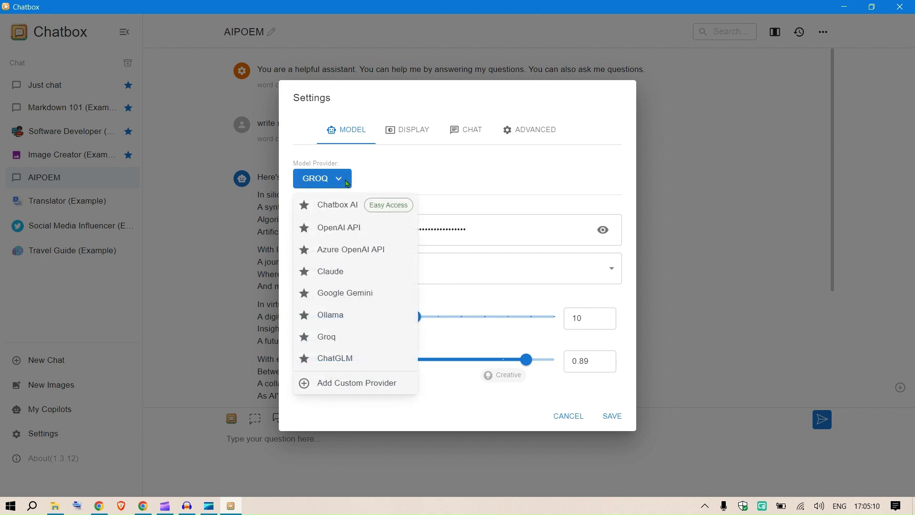
{"action": "left_click", "coordinate": [354, 297]}
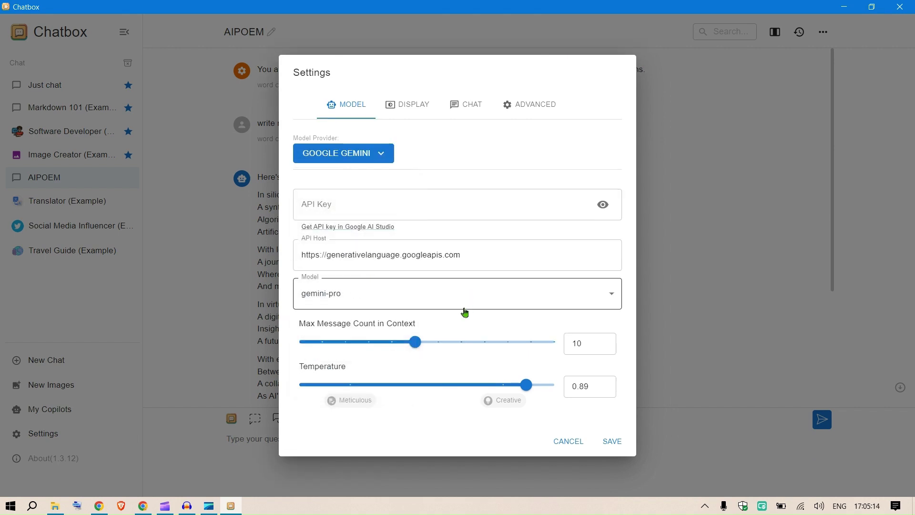
{"action": "left_click", "coordinate": [432, 300]}
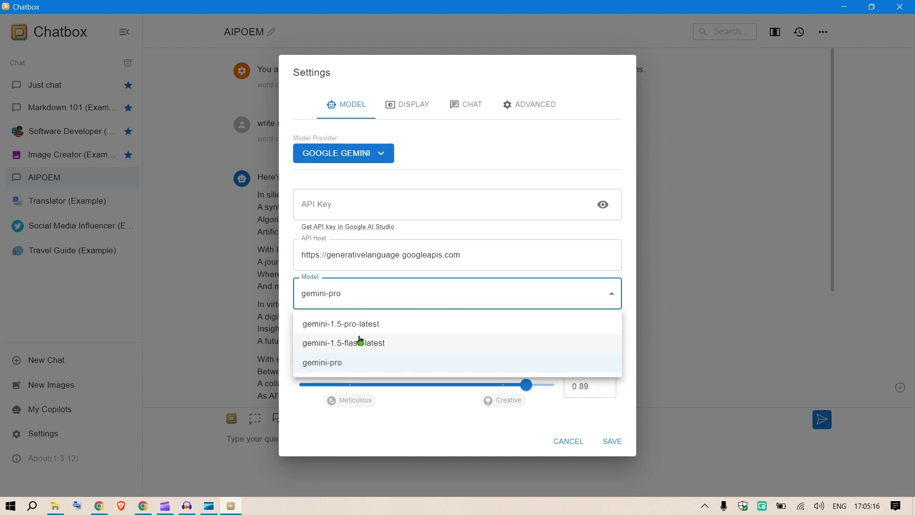
{"action": "left_click", "coordinate": [357, 325]}
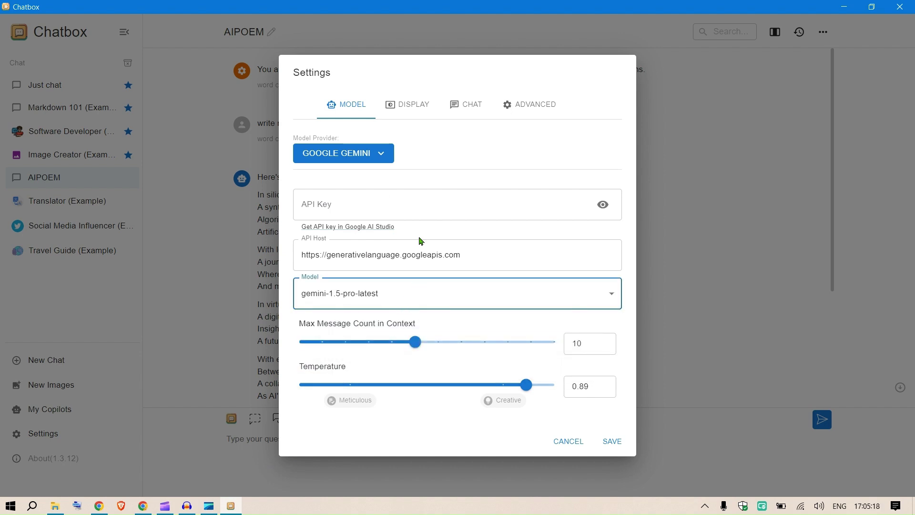
{"action": "left_click", "coordinate": [371, 205]}
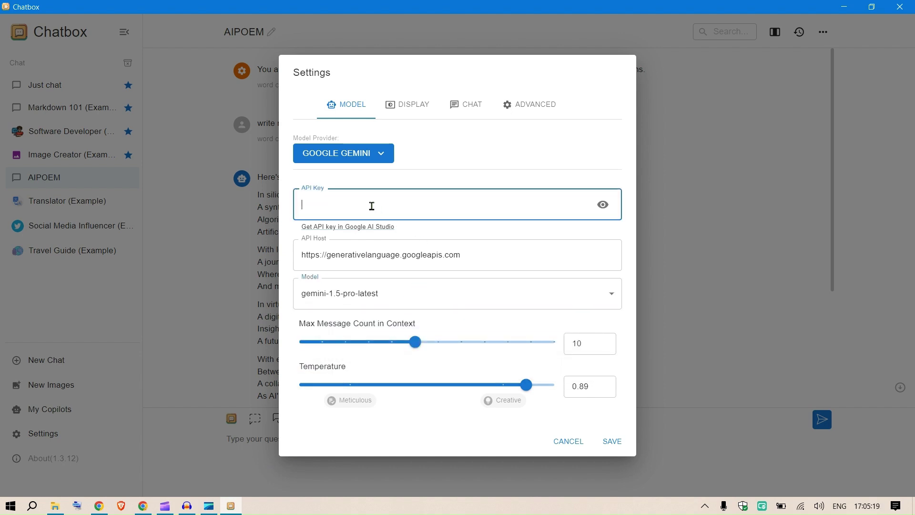
{"action": "left_click", "coordinate": [365, 228]}
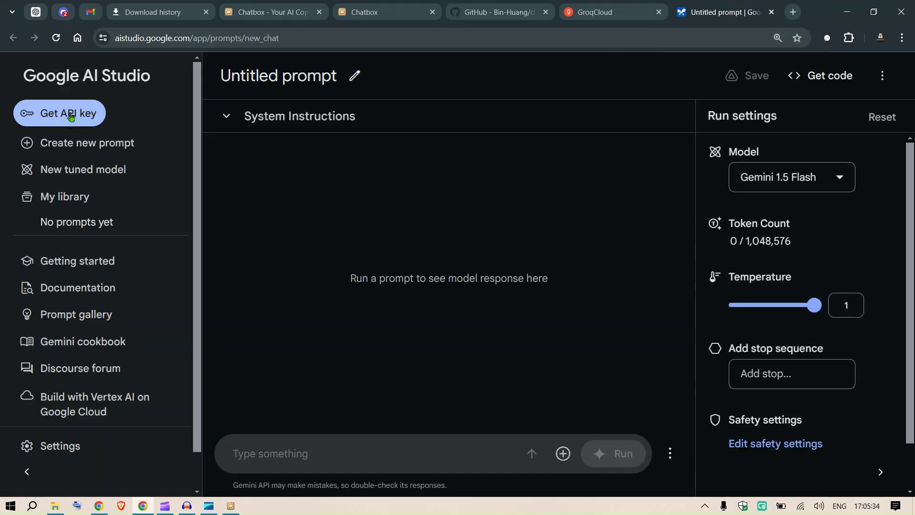
Create a new Google AI Studio API key in CityProject and copy it
{"action": "left_click", "coordinate": [69, 114]}
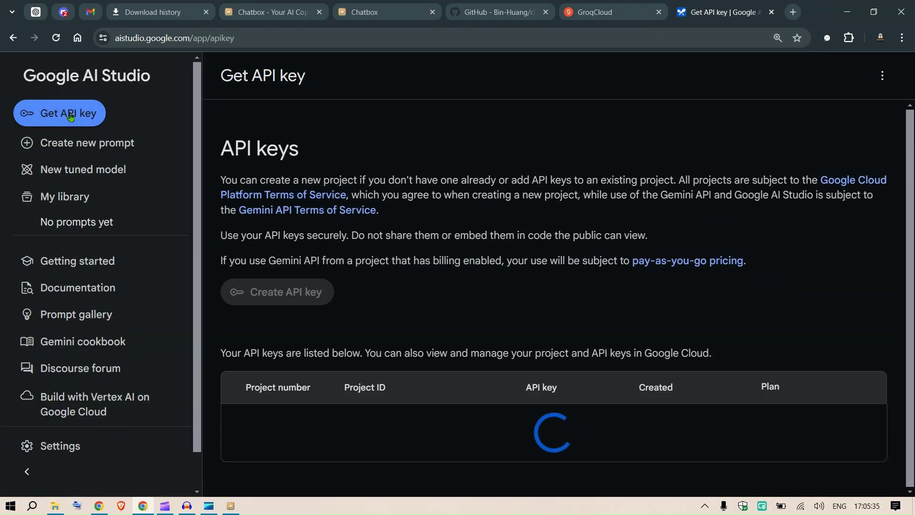
{"action": "scroll", "coordinate": [496, 218], "scroll_direction": "down", "scroll_amount": 3}
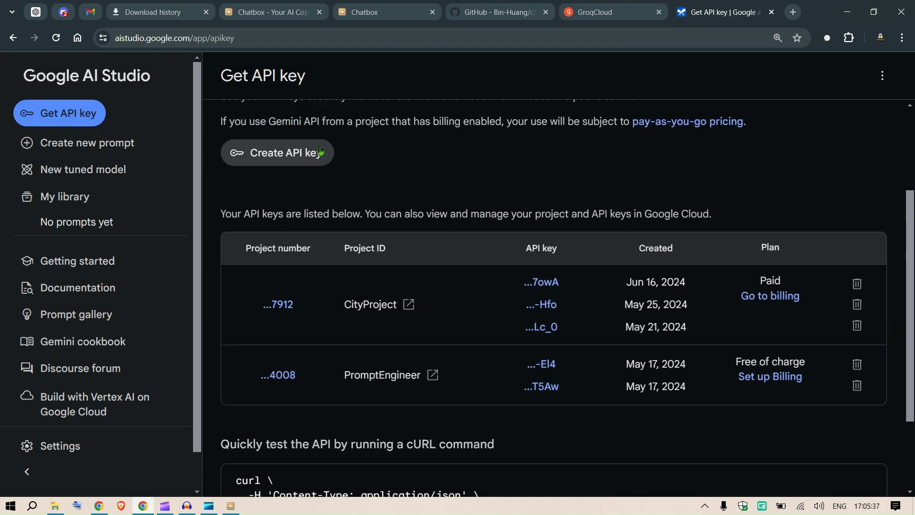
{"action": "left_click", "coordinate": [274, 153]}
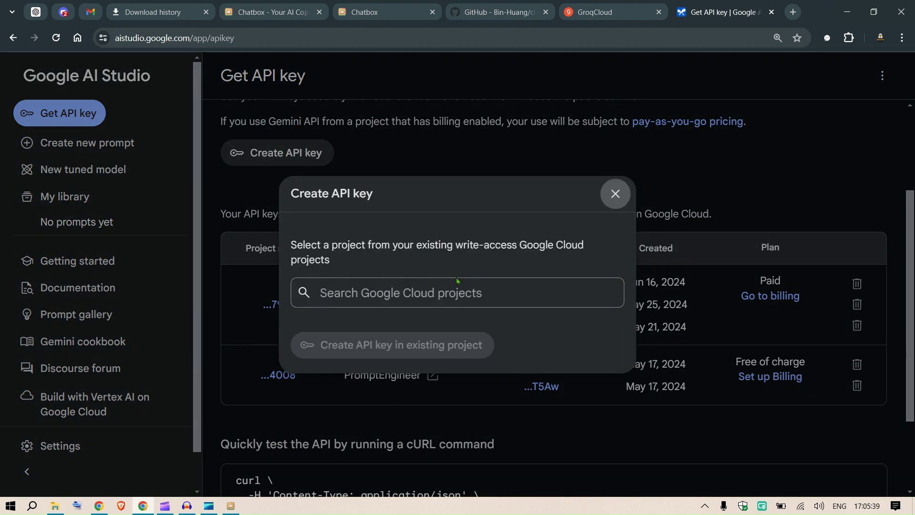
{"action": "left_click", "coordinate": [456, 286]}
{"action": "left_click", "coordinate": [339, 330]}
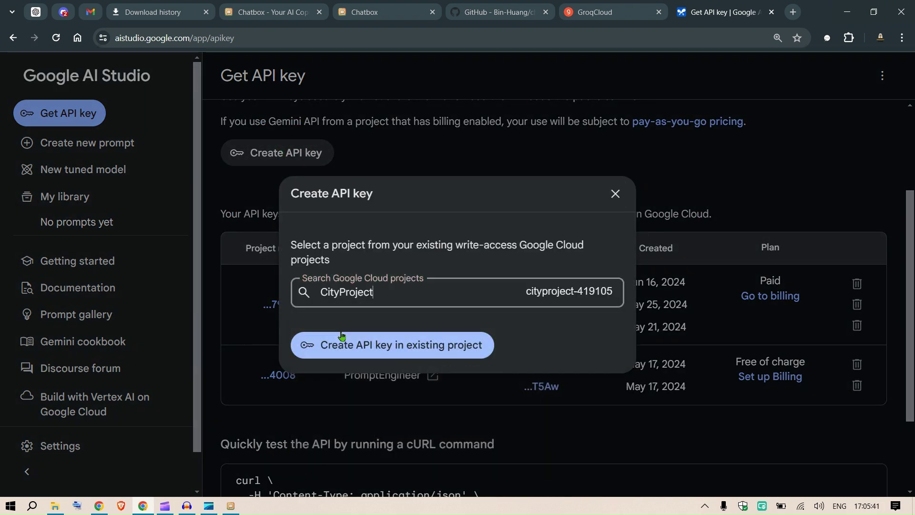
{"action": "left_click", "coordinate": [438, 344]}
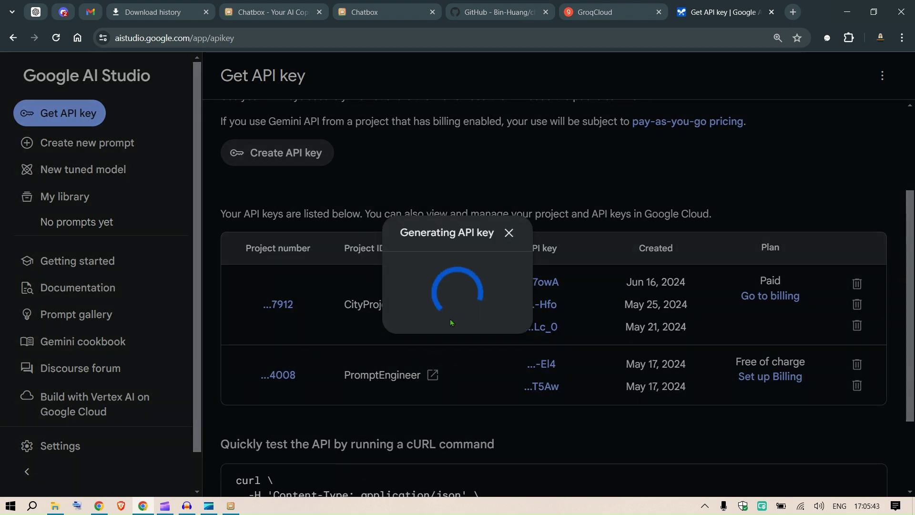
{"action": "left_click", "coordinate": [489, 312]}
Paste the copied key into Chatbox's Gemini API Key field
{"action": "left_click", "coordinate": [232, 507]}
{"action": "left_click", "coordinate": [384, 207]}
{"action": "key", "text": "ctrl+v"}
Save the Gemini settings and send 'tell me a joke' in a new chat
{"action": "left_click", "coordinate": [612, 441]}
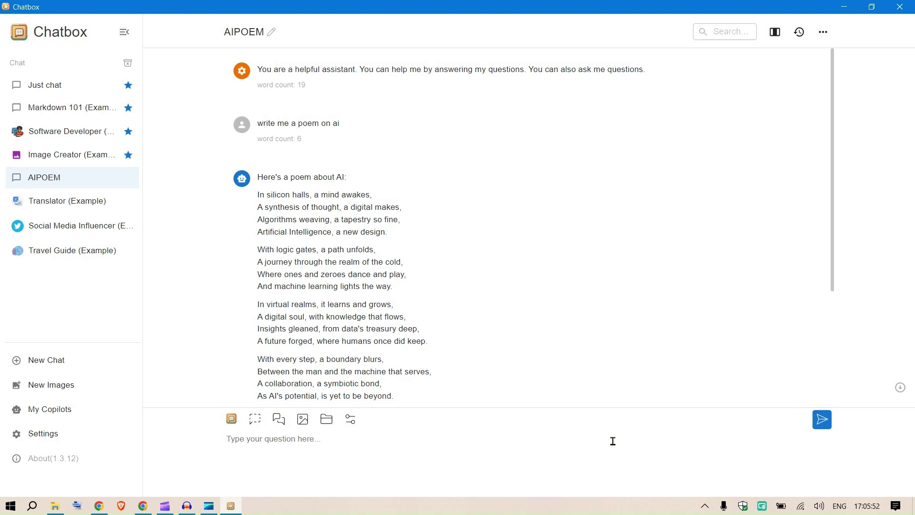
{"action": "left_click", "coordinate": [49, 360]}
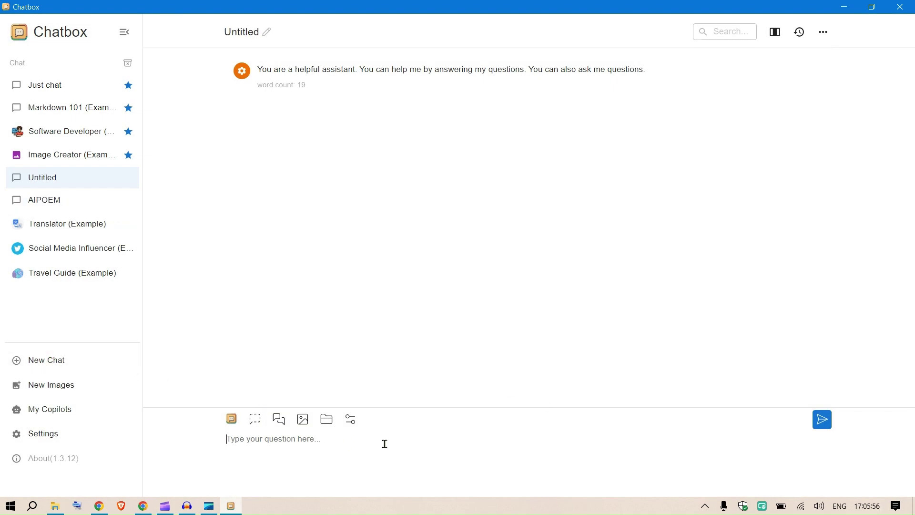
{"action": "type", "text": "tell me a joke"}
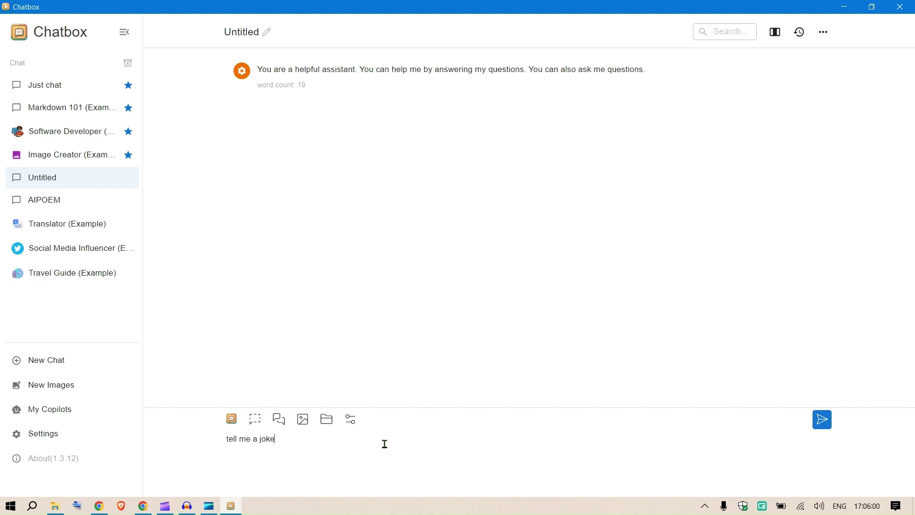
{"action": "key", "text": "Return"}
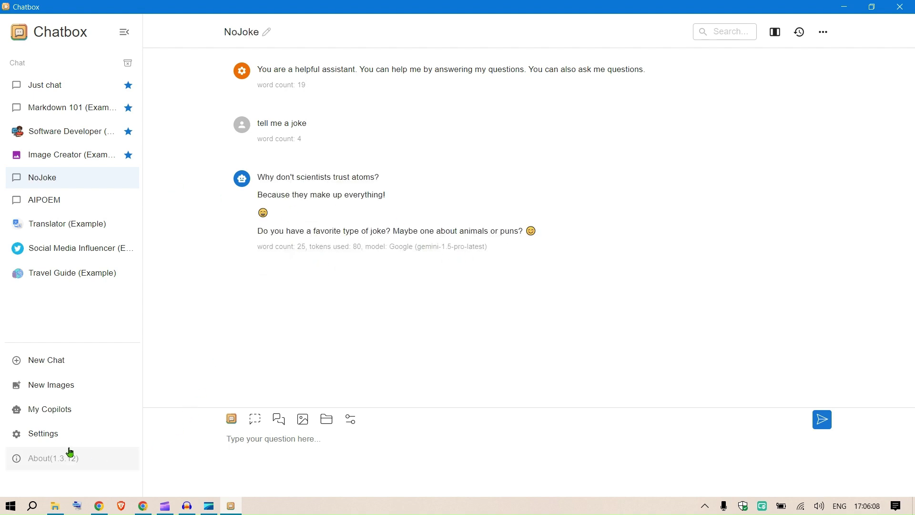
{"action": "left_click", "coordinate": [71, 433]}
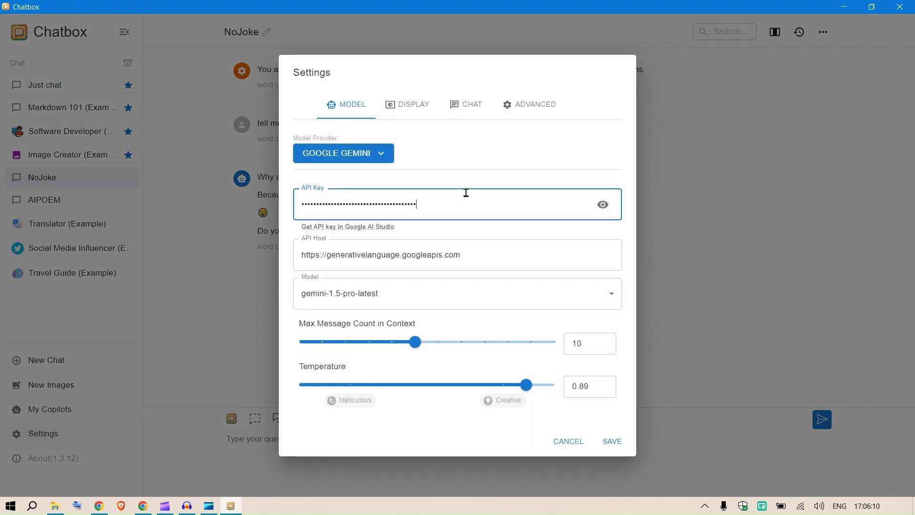
{"action": "left_click", "coordinate": [378, 157]}
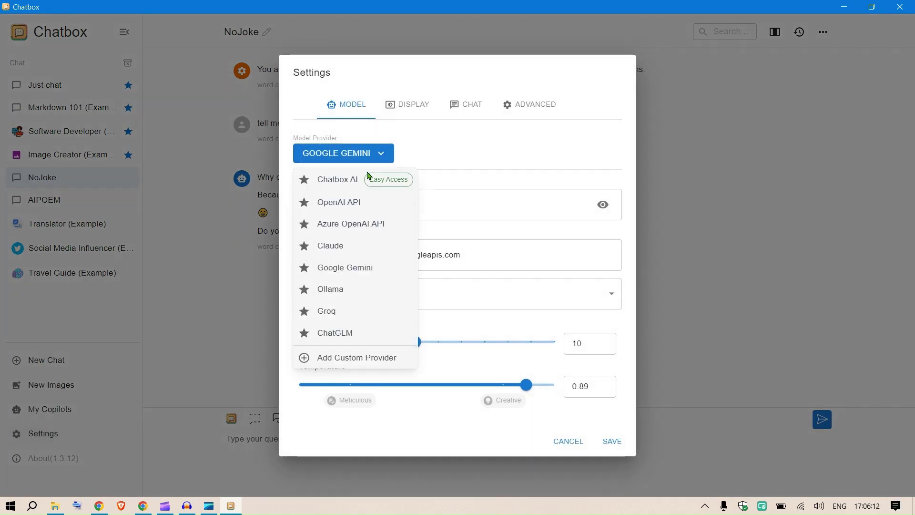
{"action": "left_click", "coordinate": [351, 291]}
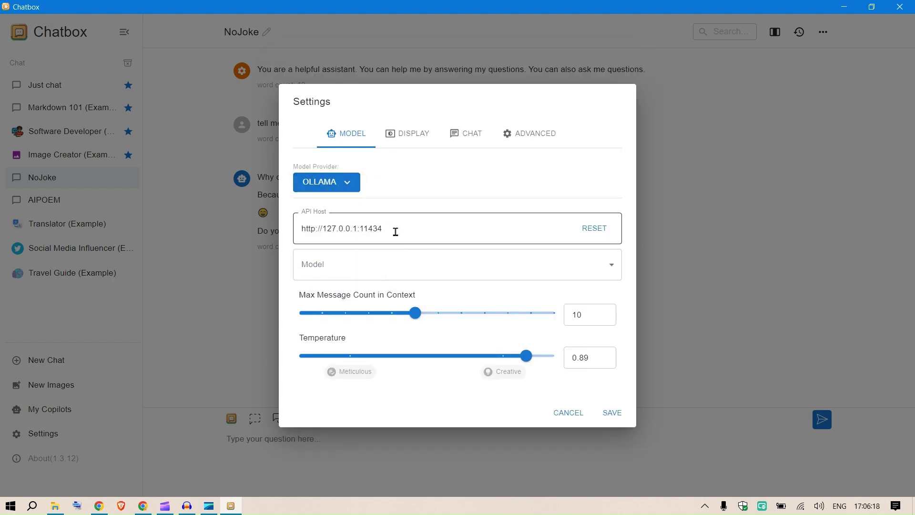
{"action": "left_click_drag", "start_coordinate": [397, 231], "coordinate": [269, 230]}
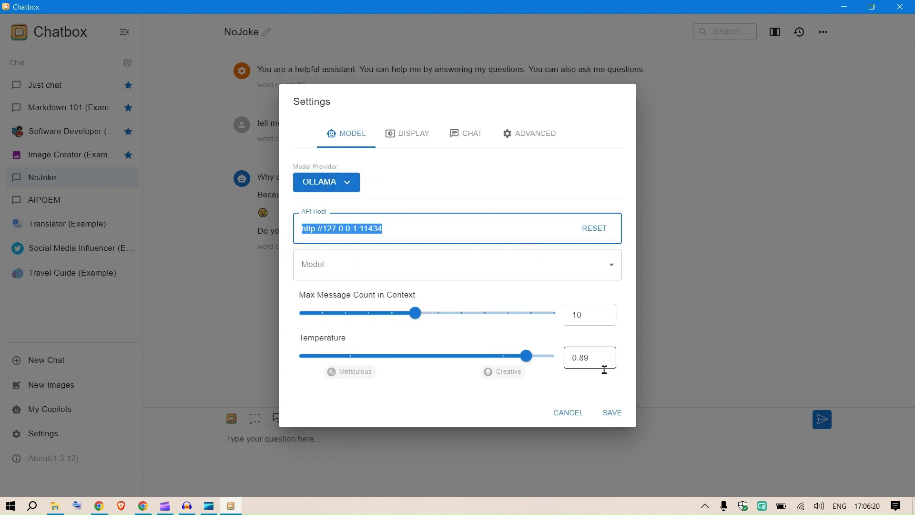
{"action": "left_click", "coordinate": [612, 413]}
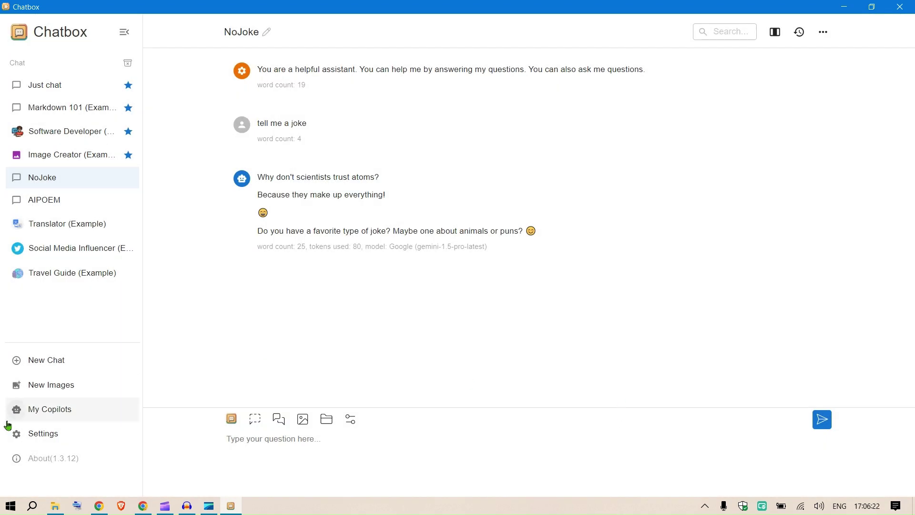
Choose phi3:latest as the Ollama model and save the settings
{"action": "left_click", "coordinate": [44, 434]}
{"action": "left_click", "coordinate": [478, 266]}
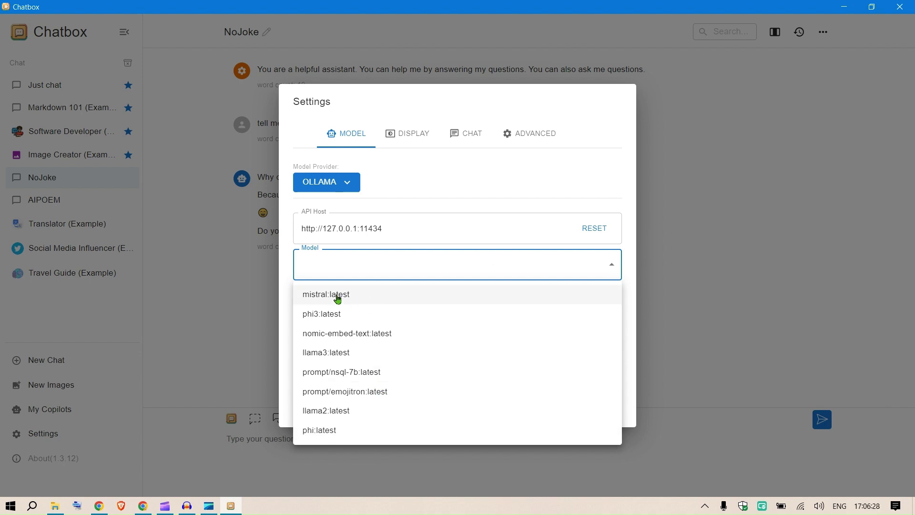
{"action": "left_click", "coordinate": [344, 318]}
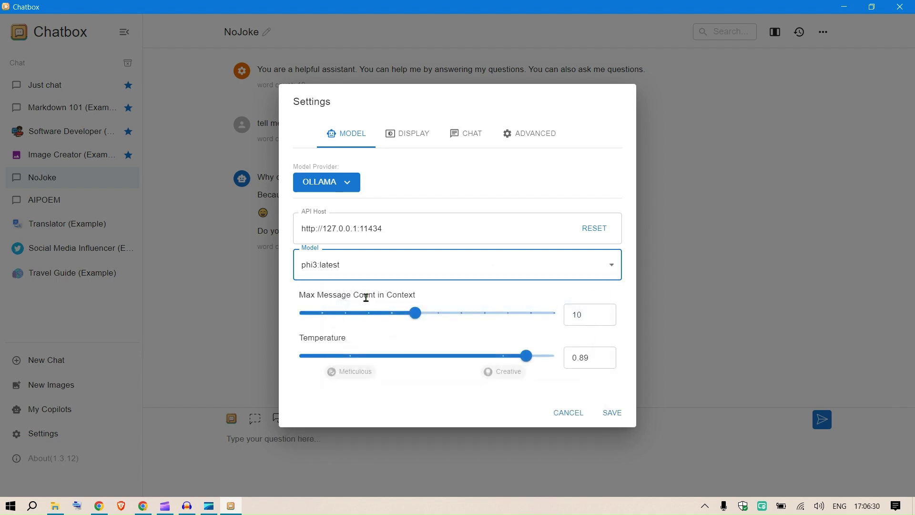
{"action": "left_click", "coordinate": [610, 412]}
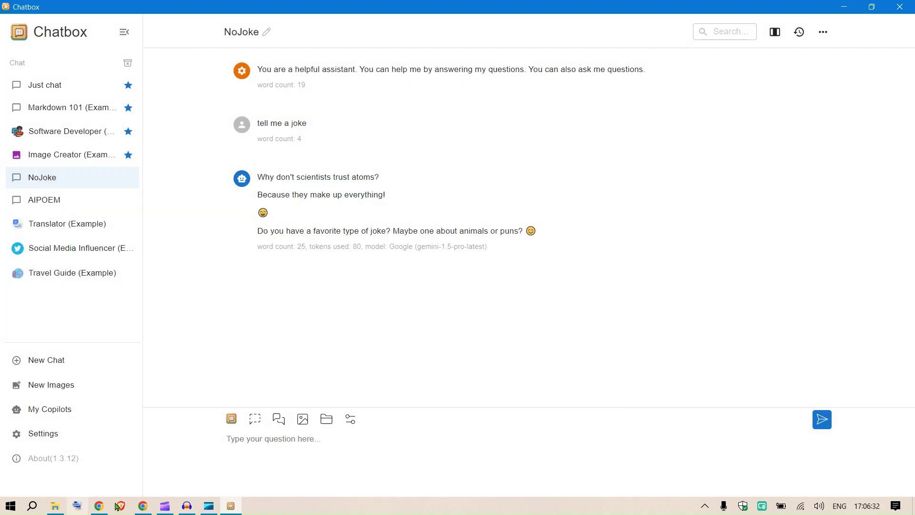
Open ollama.com/download in Chrome, showing the Windows (Preview) installer
{"action": "left_click", "coordinate": [142, 507]}
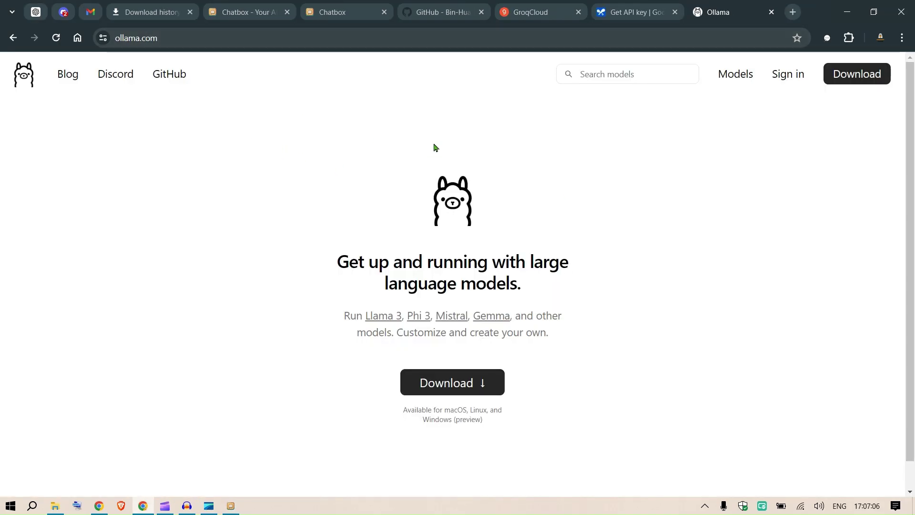
{"action": "left_click", "coordinate": [474, 389]}
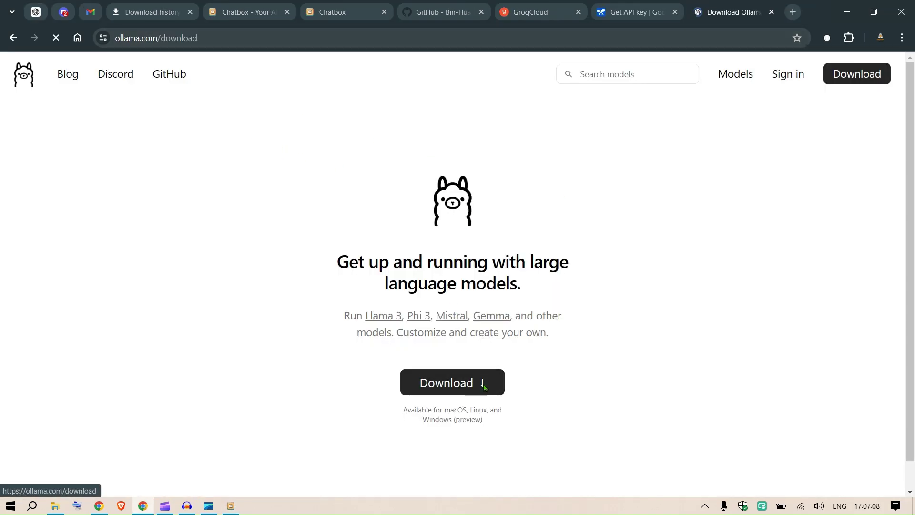
{"action": "scroll", "coordinate": [665, 236], "scroll_direction": "down", "scroll_amount": 3}
{"action": "scroll", "coordinate": [668, 241], "scroll_direction": "up", "scroll_amount": 3}
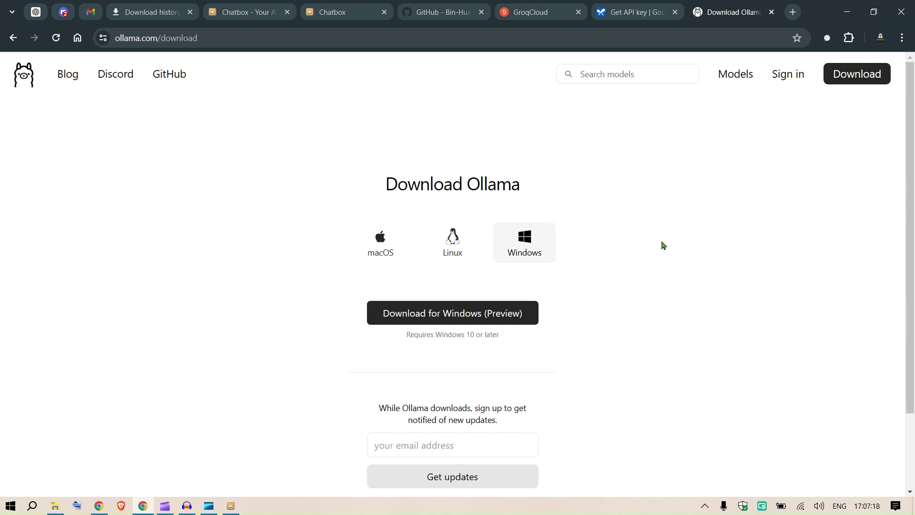
Launch Command Prompt via cmd and run 'ollama' to list its commands
{"action": "key", "text": "super"}
{"action": "type", "text": "cmd"}
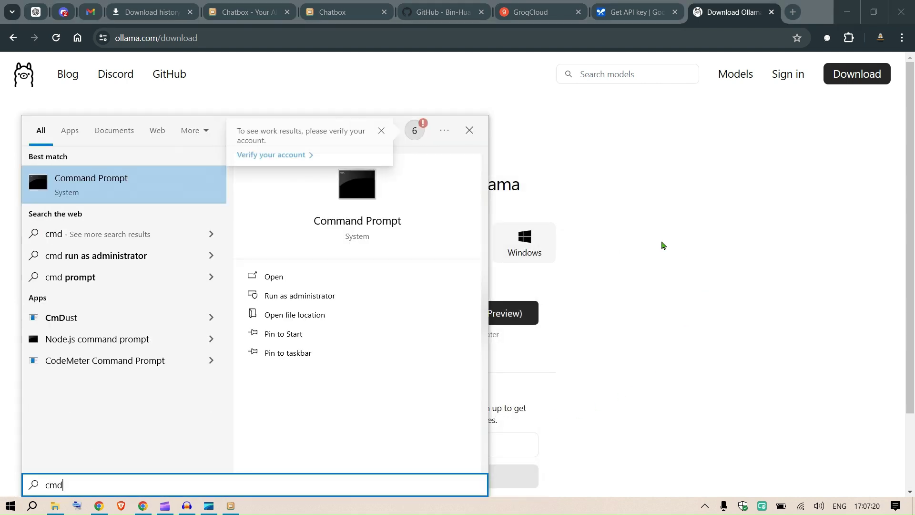
{"action": "key", "text": "Return"}
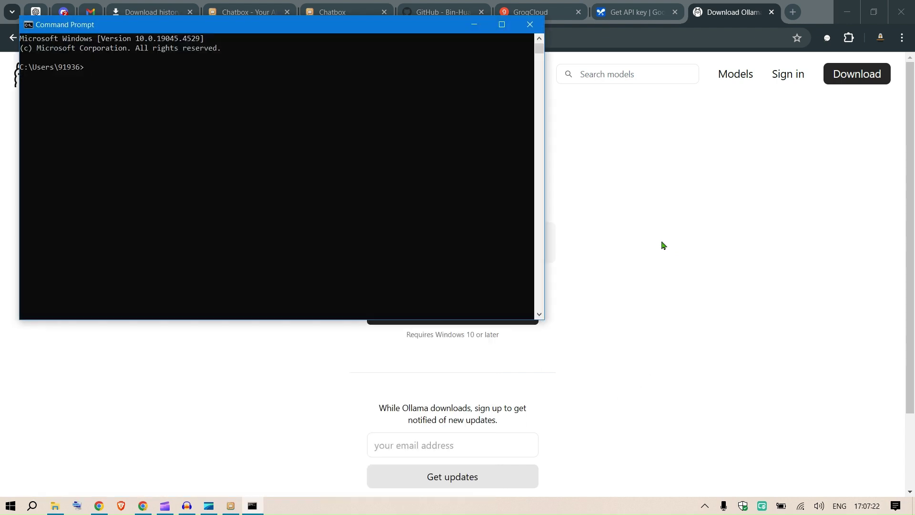
{"action": "type", "text": "ollama"}
{"action": "key", "text": "Return"}
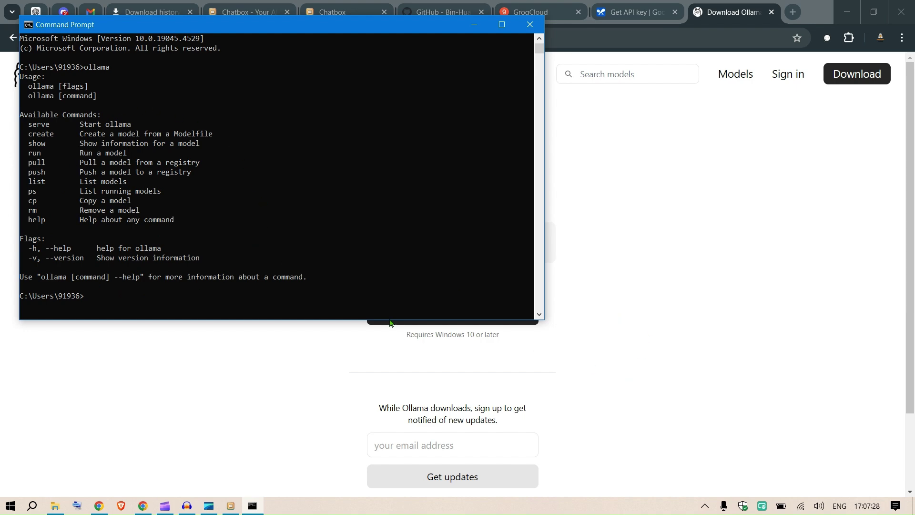
Launch the Ollama app, retry starting the server, then quit Ollama from the tray
{"action": "key", "text": "super"}
{"action": "type", "text": "ollama"}
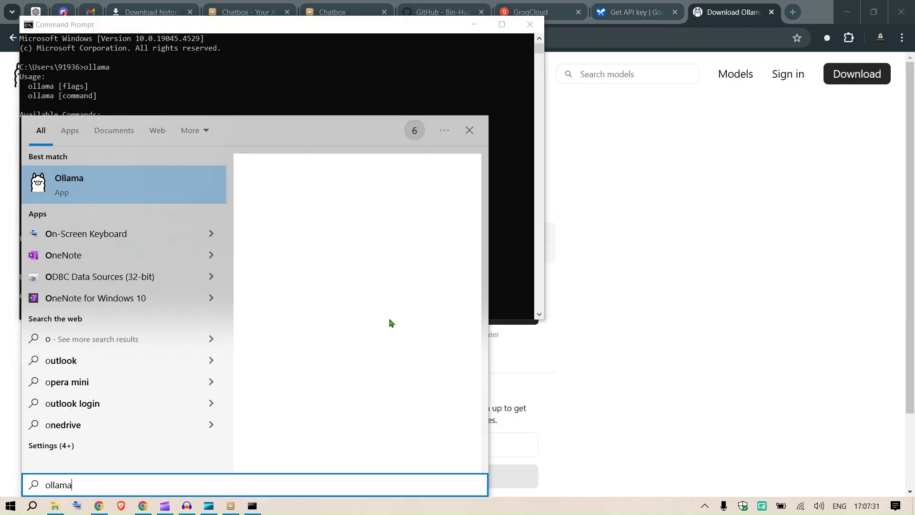
{"action": "key", "text": "Return"}
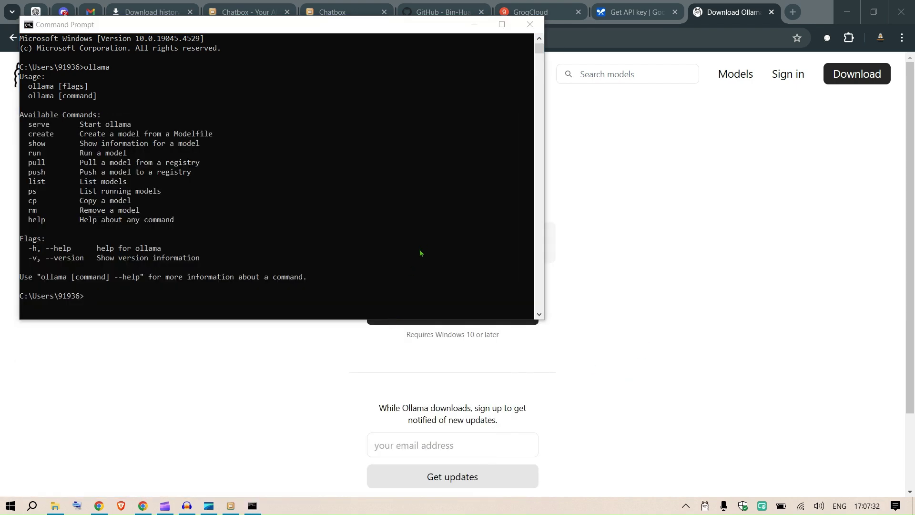
{"action": "left_click", "coordinate": [291, 298]}
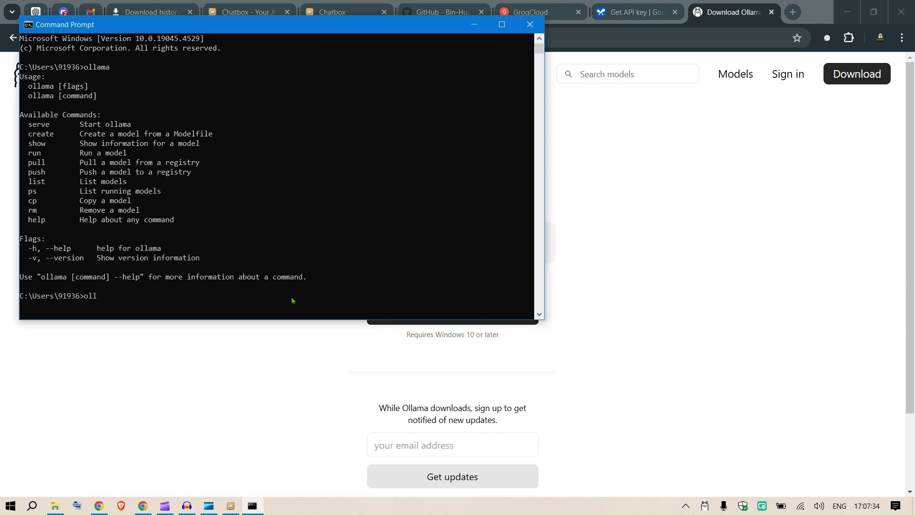
{"action": "key", "text": "Return"}
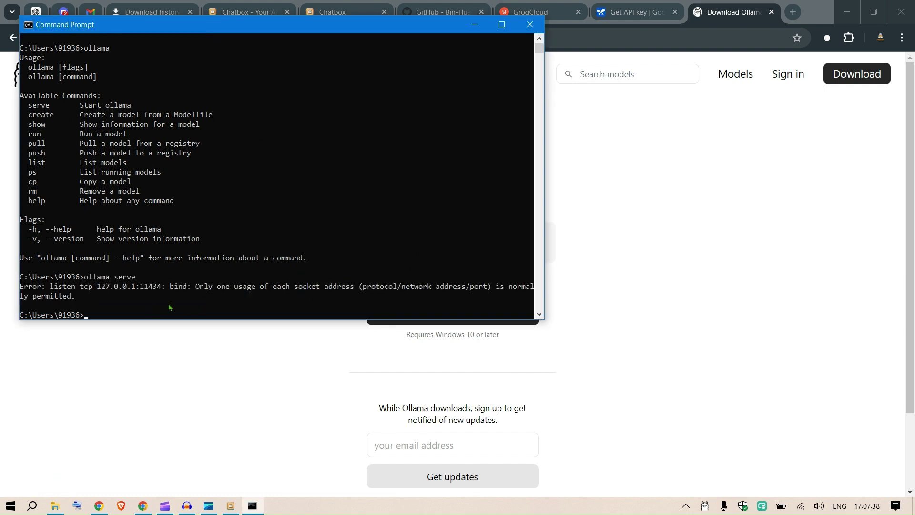
{"action": "left_click", "coordinate": [705, 506]}
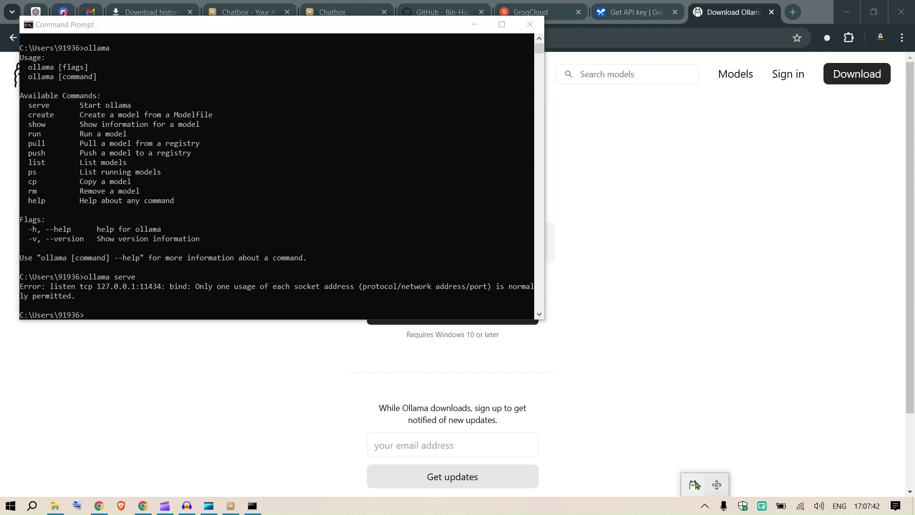
{"action": "right_click", "coordinate": [695, 484]}
{"action": "left_click", "coordinate": [740, 476]}
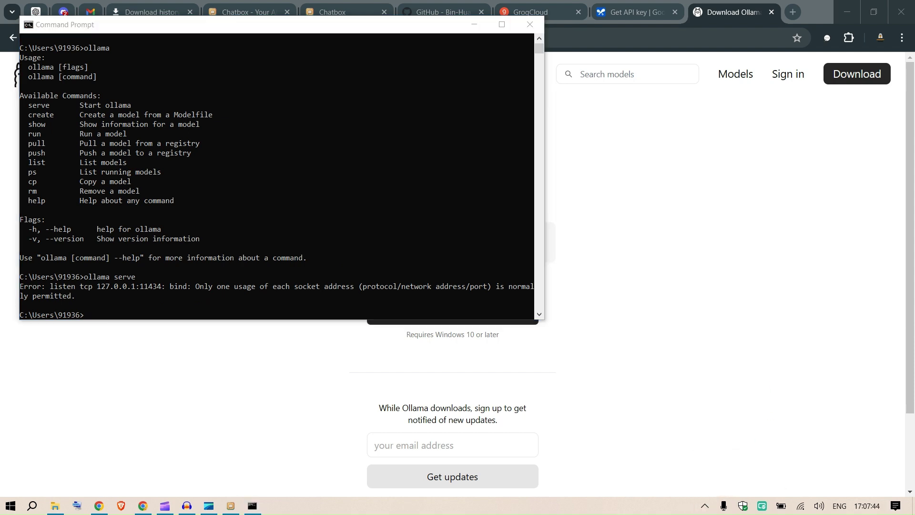
Run 'ollama list' in Command Prompt to show the installed models
{"action": "left_click", "coordinate": [264, 200]}
{"action": "left_click", "coordinate": [227, 307]}
{"action": "type", "text": "ollama list"}
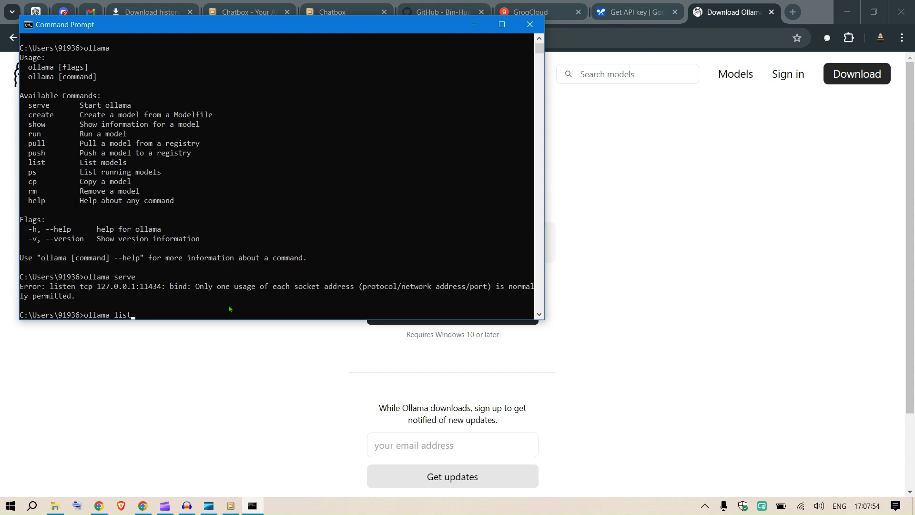
{"action": "key", "text": "Return"}
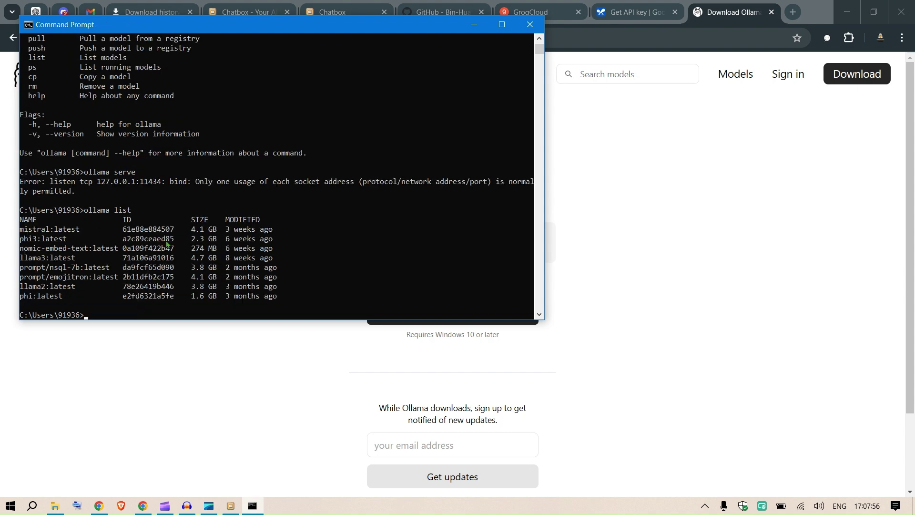
Open the Ollama models library in Chrome, then scroll the eight-model list in Command Prompt
{"action": "left_click", "coordinate": [691, 228]}
{"action": "left_click", "coordinate": [736, 75]}
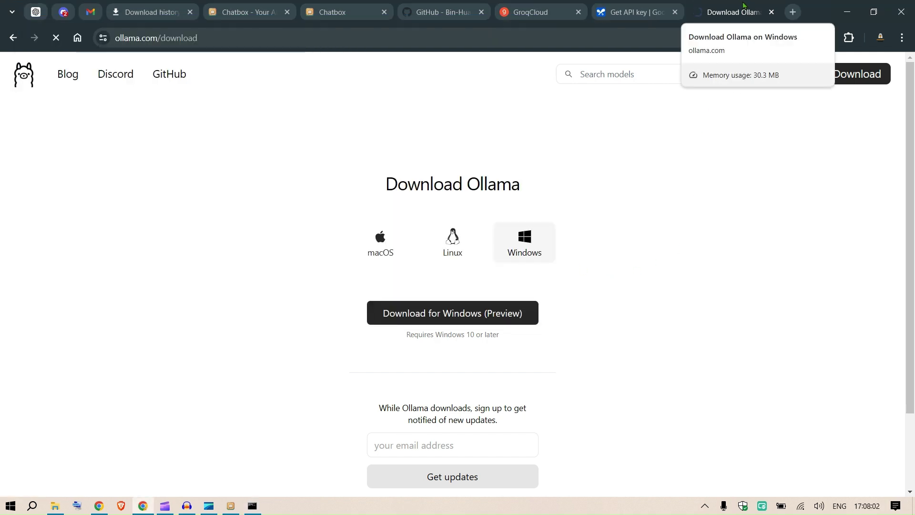
{"action": "key", "text": "alt+Tab"}
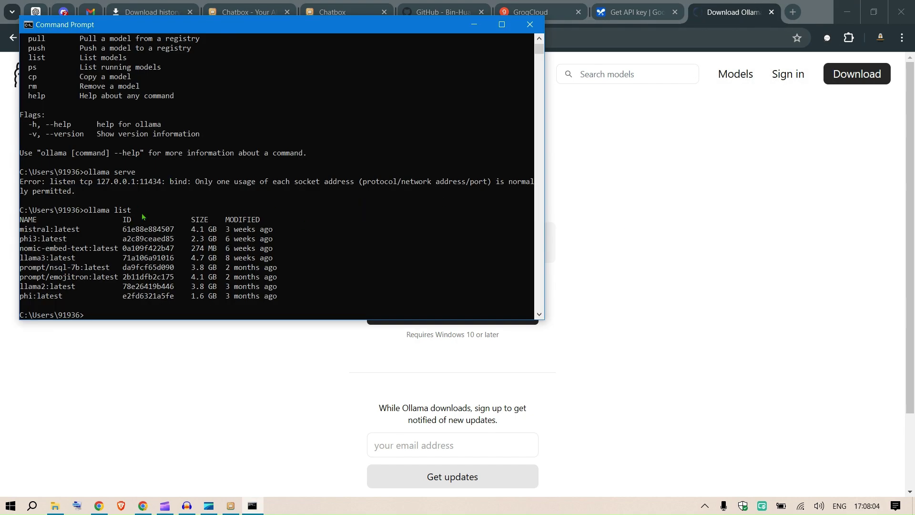
{"action": "scroll", "coordinate": [158, 203], "scroll_direction": "up", "scroll_amount": 2}
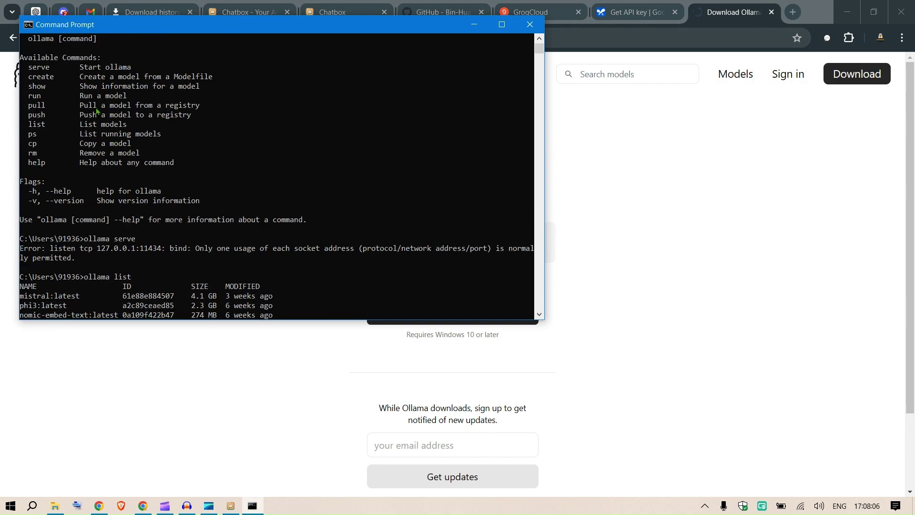
{"action": "scroll", "coordinate": [268, 153], "scroll_direction": "down", "scroll_amount": 15}
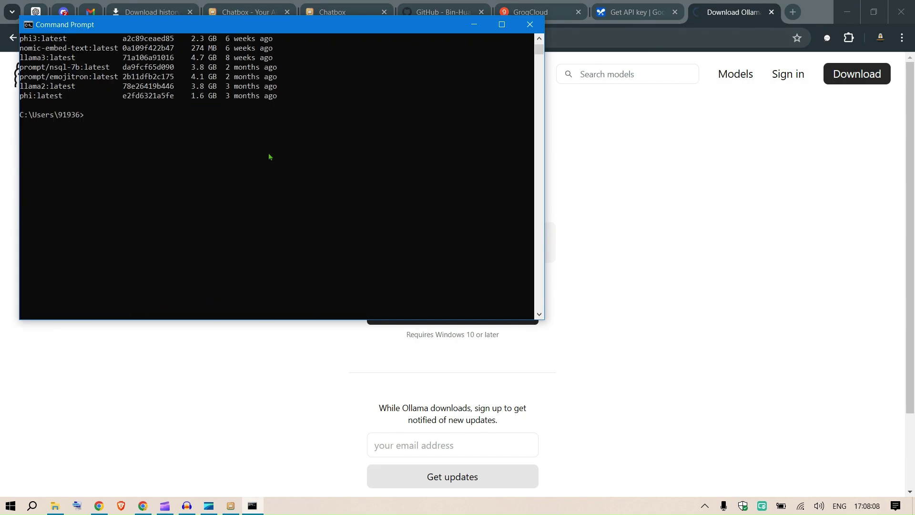
{"action": "scroll", "coordinate": [272, 196], "scroll_direction": "up", "scroll_amount": 10}
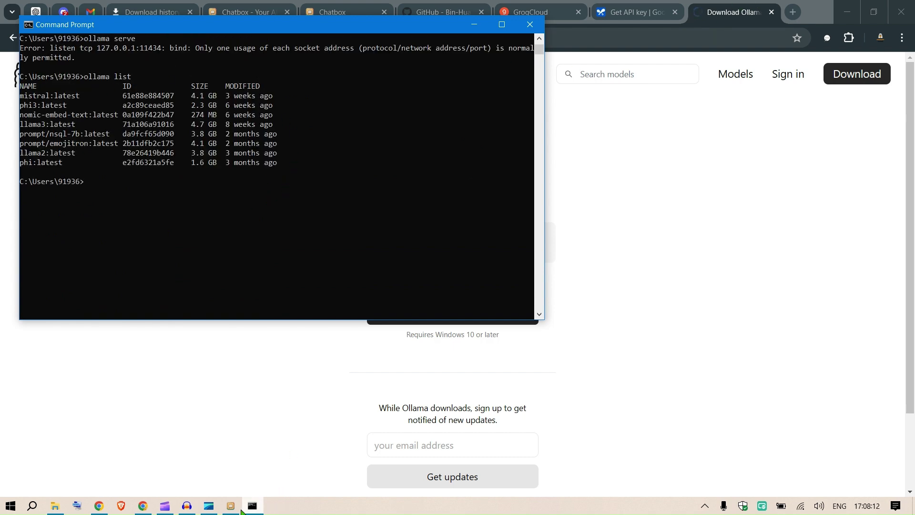
{"action": "left_click", "coordinate": [230, 506]}
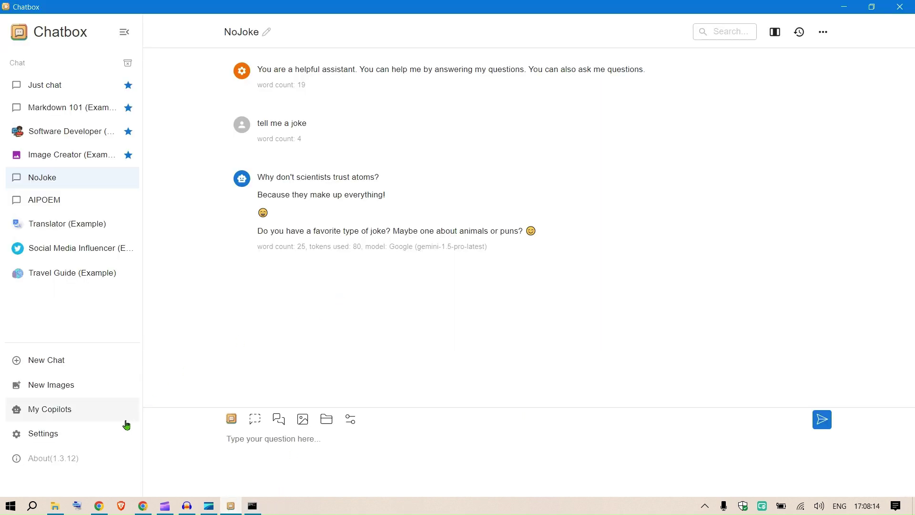
{"action": "left_click", "coordinate": [50, 435]}
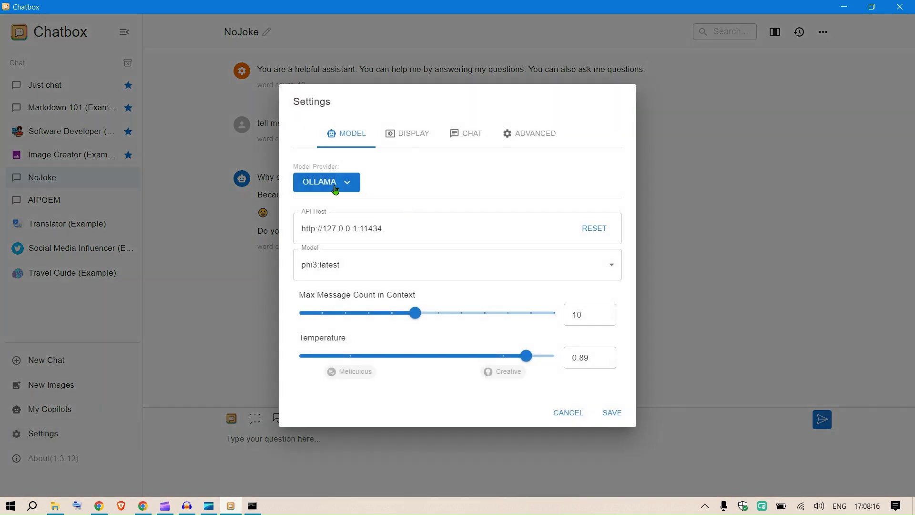
{"action": "left_click", "coordinate": [347, 184]}
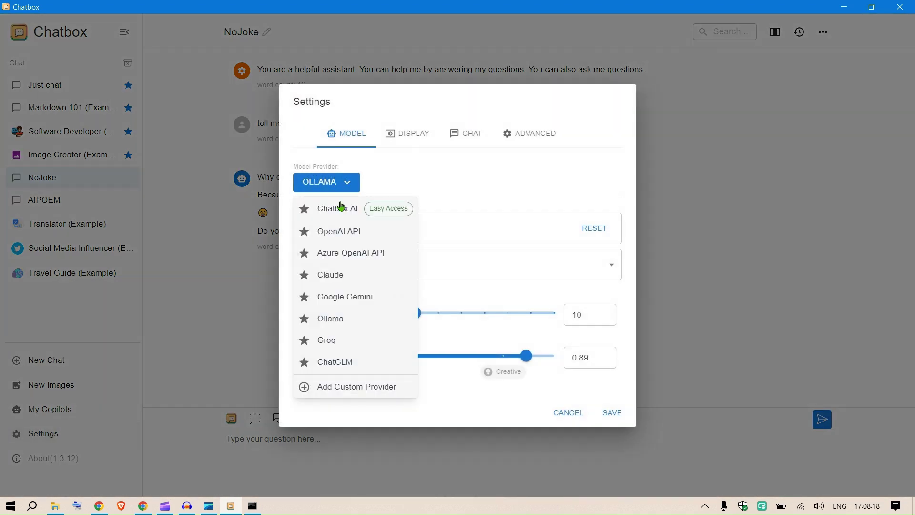
{"action": "left_click", "coordinate": [343, 322]}
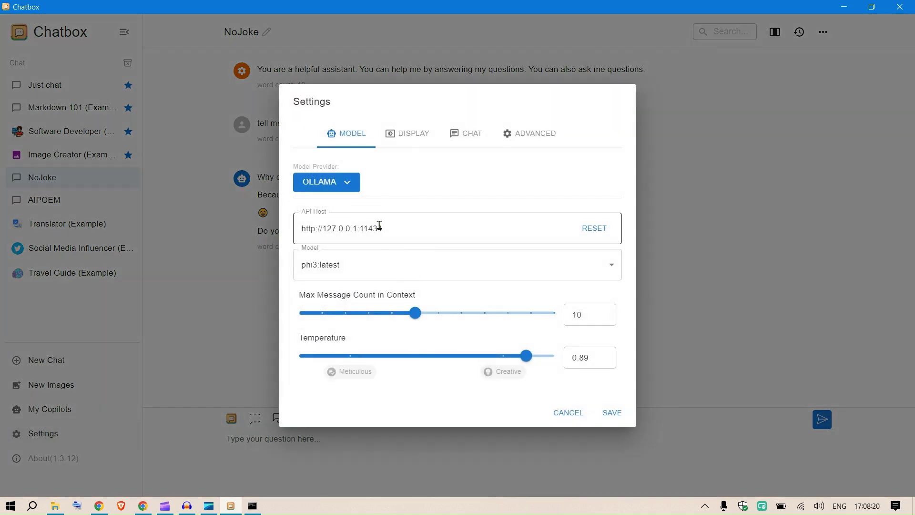
{"action": "left_click", "coordinate": [399, 230]}
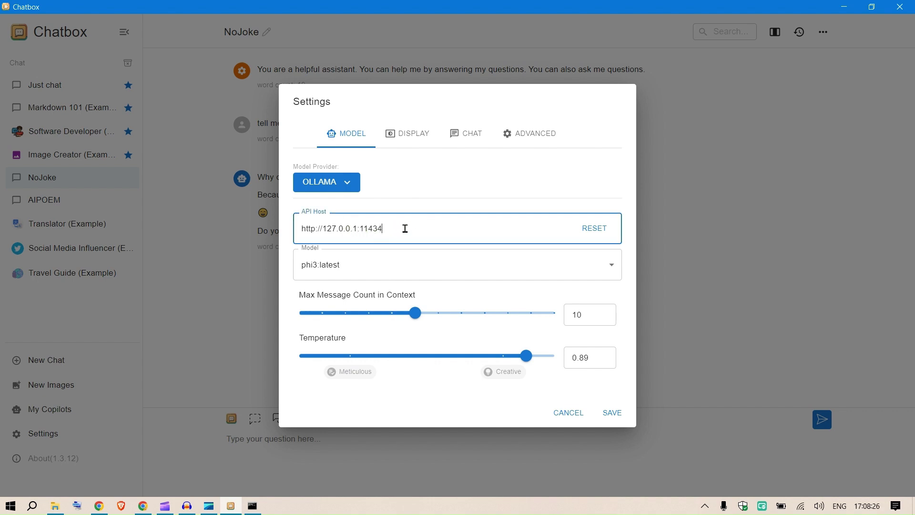
{"action": "left_click", "coordinate": [526, 267]}
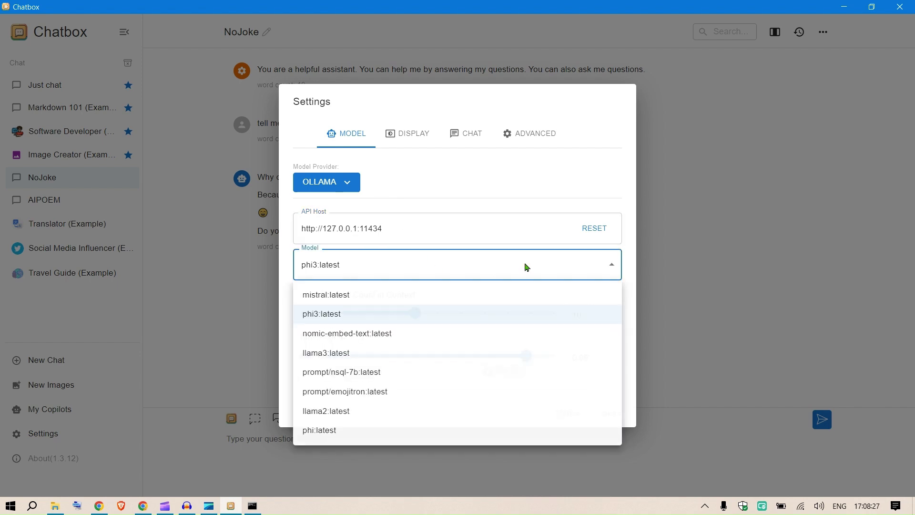
{"action": "left_click", "coordinate": [396, 317]}
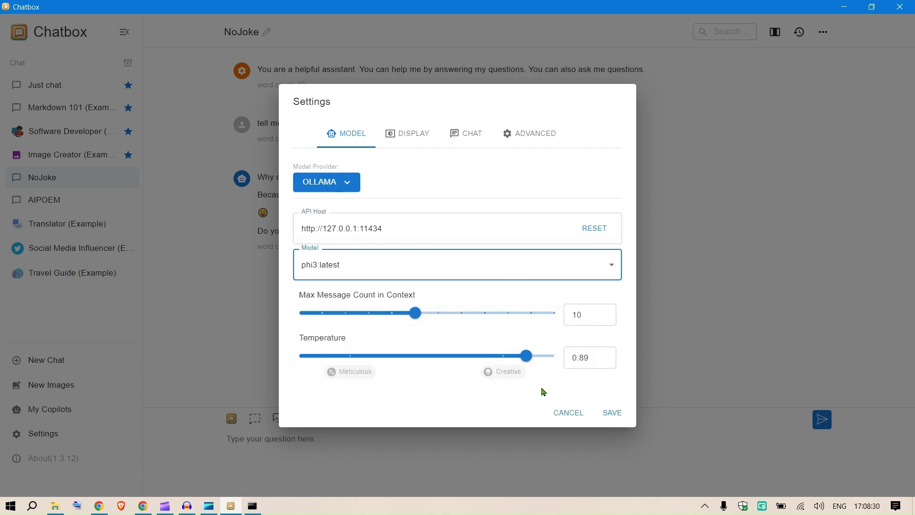
{"action": "left_click", "coordinate": [608, 415]}
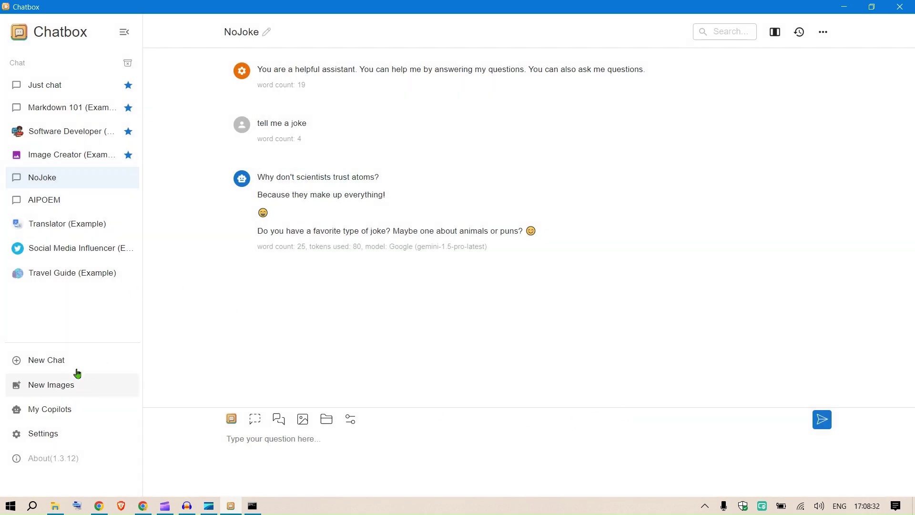
Ask 'what is the capital of india?' in a new chat; phi3 answers New Delhi
{"action": "left_click", "coordinate": [62, 367]}
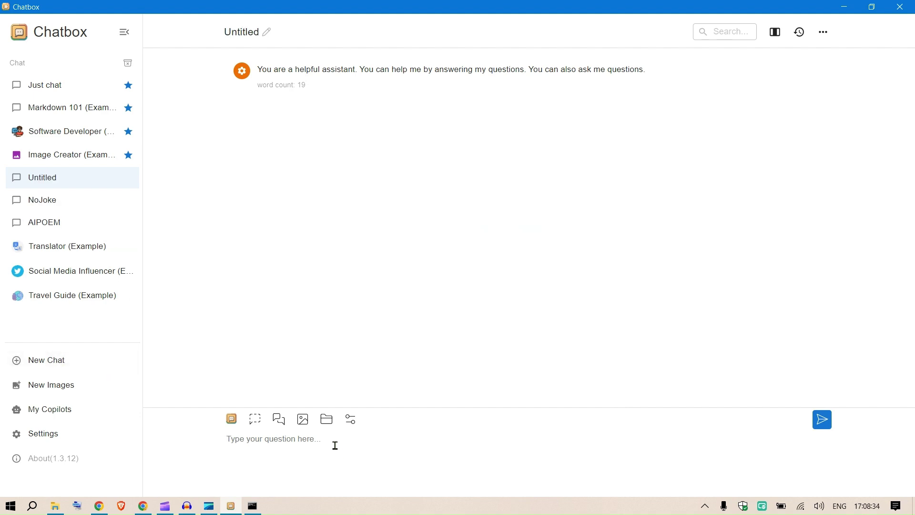
{"action": "type", "text": "te"}
{"action": "key", "text": "BackSpace"}
{"action": "type", "text": "wh"}
{"action": "type", "text": "capital of india?"}
{"action": "key", "text": "Return"}
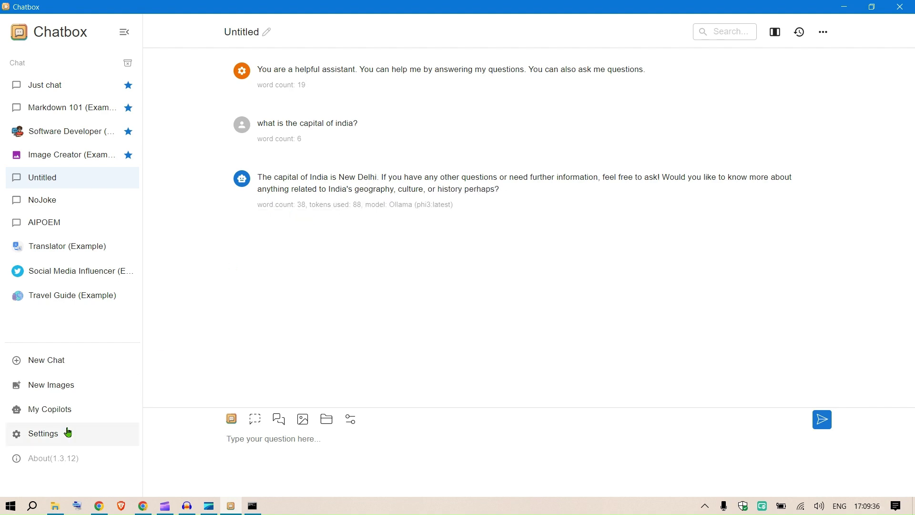
Start a new Image Creator chat and look over its greeting
{"action": "left_click", "coordinate": [74, 386]}
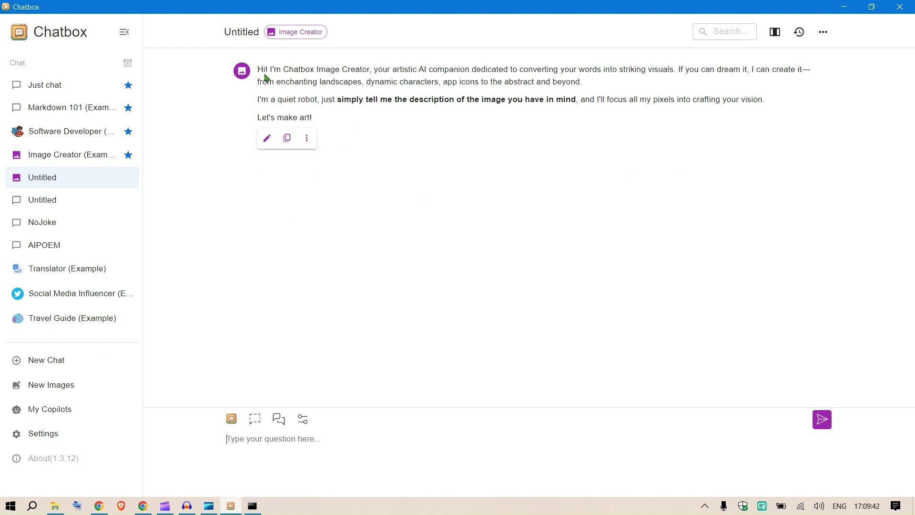
{"action": "left_click_drag", "start_coordinate": [263, 71], "coordinate": [434, 100]}
{"action": "left_click", "coordinate": [496, 99]}
{"action": "left_click", "coordinate": [36, 434]}
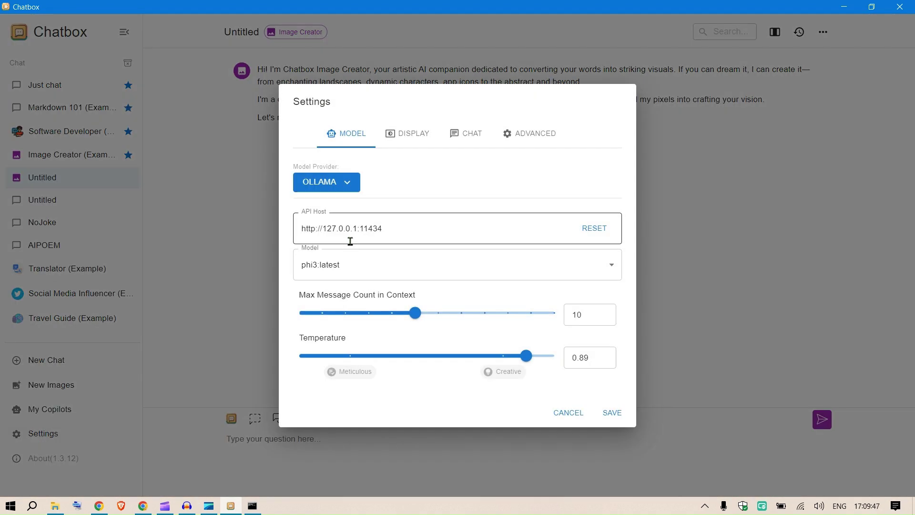
{"action": "left_click", "coordinate": [348, 181]}
{"action": "left_click", "coordinate": [524, 269]}
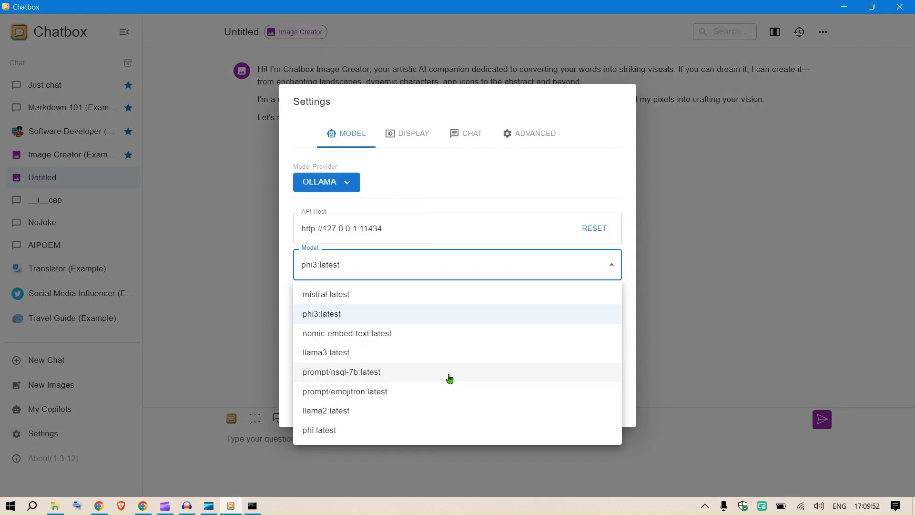
{"action": "left_click", "coordinate": [338, 190]}
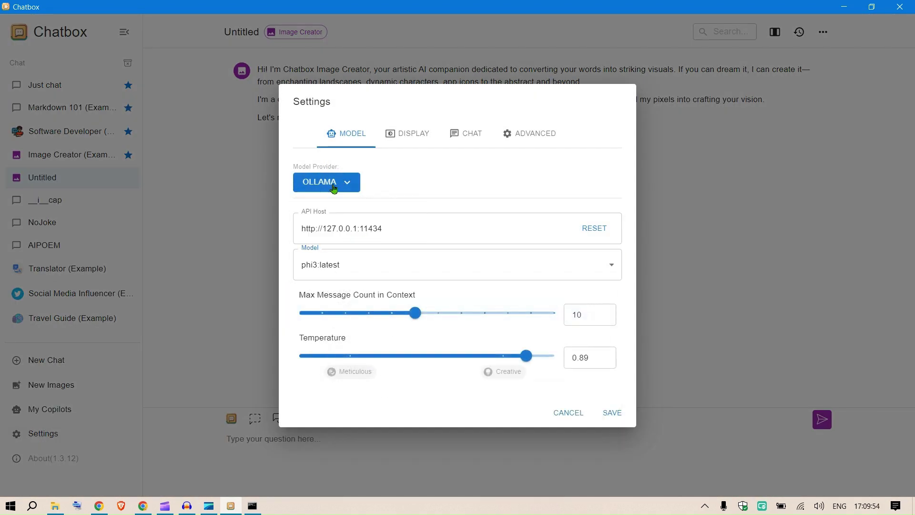
{"action": "left_click", "coordinate": [339, 187]}
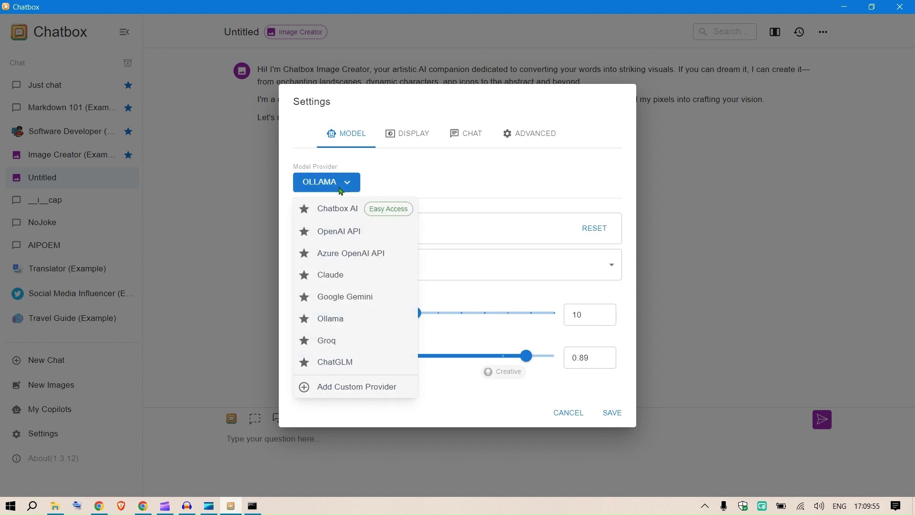
{"action": "left_click", "coordinate": [349, 237]}
{"action": "left_click", "coordinate": [383, 267]}
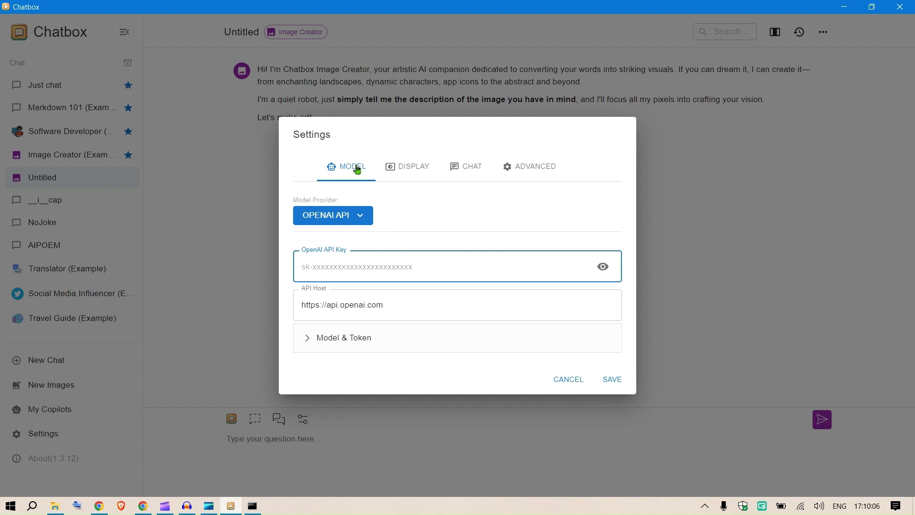
Review the Display settings and the Chat tab's default prompt for new conversations
{"action": "left_click", "coordinate": [408, 170]}
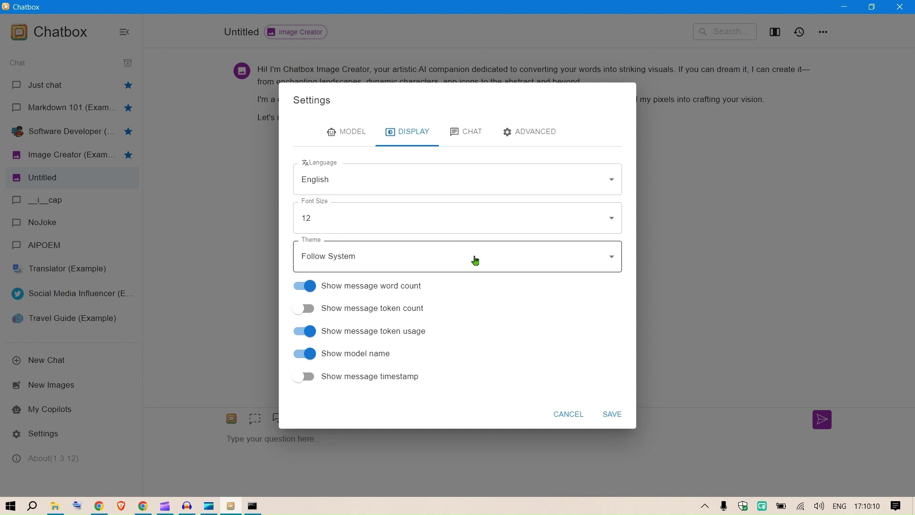
{"action": "left_click", "coordinate": [466, 131]}
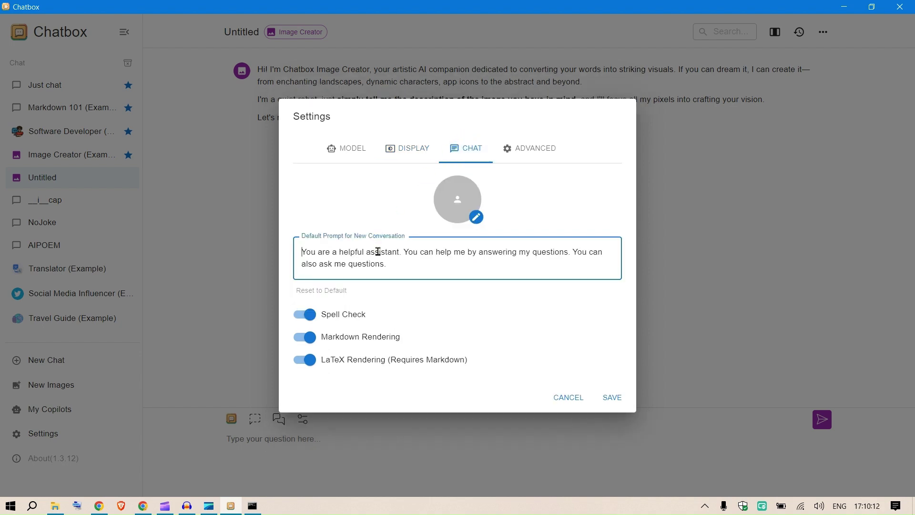
{"action": "left_click_drag", "start_coordinate": [395, 264], "coordinate": [291, 251]}
{"action": "left_click", "coordinate": [397, 263]}
{"action": "key", "text": "ctrl+a"}
Expand Data Backup and Restore under Advanced and view the data restore options
{"action": "left_click", "coordinate": [543, 149]}
{"action": "left_click", "coordinate": [311, 288]}
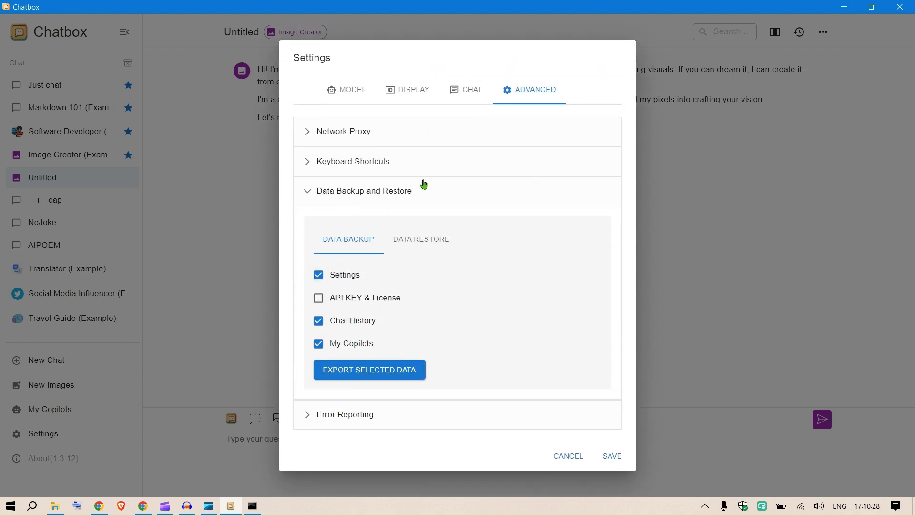
{"action": "left_click", "coordinate": [431, 243]}
Close settings without saving and start a chat with the Prompt Generator copilot
{"action": "left_click", "coordinate": [569, 423]}
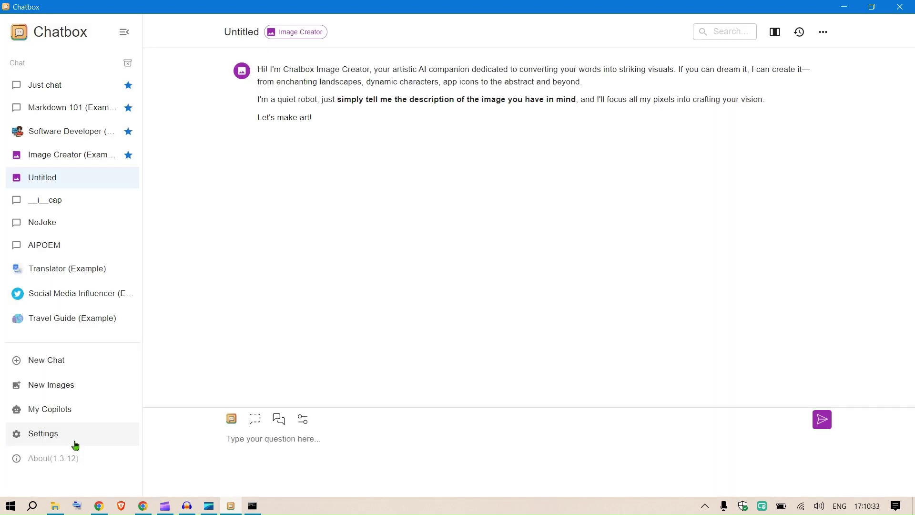
{"action": "left_click", "coordinate": [68, 412]}
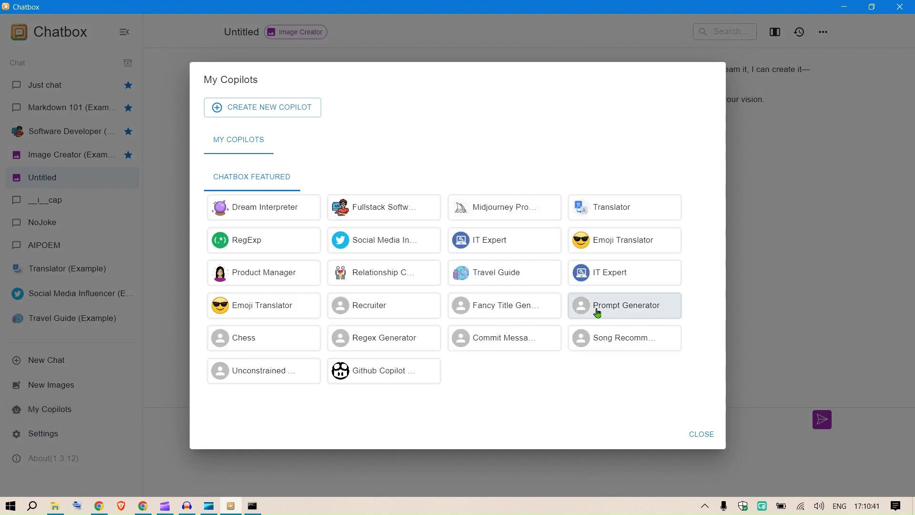
{"action": "left_click", "coordinate": [623, 309]}
Expand the Prompt Generator's 129-word system prompt to its full text
{"action": "mouse_move", "coordinate": [416, 84]}
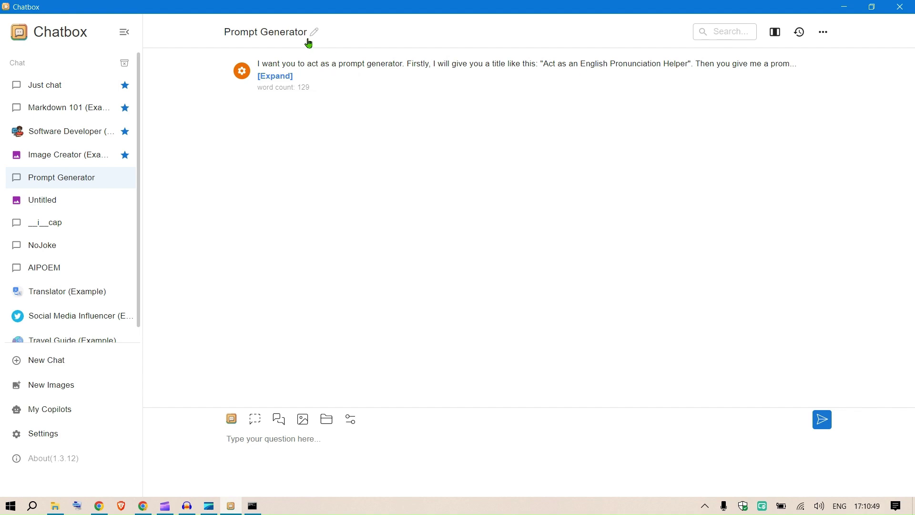
{"action": "mouse_move", "coordinate": [311, 62]}
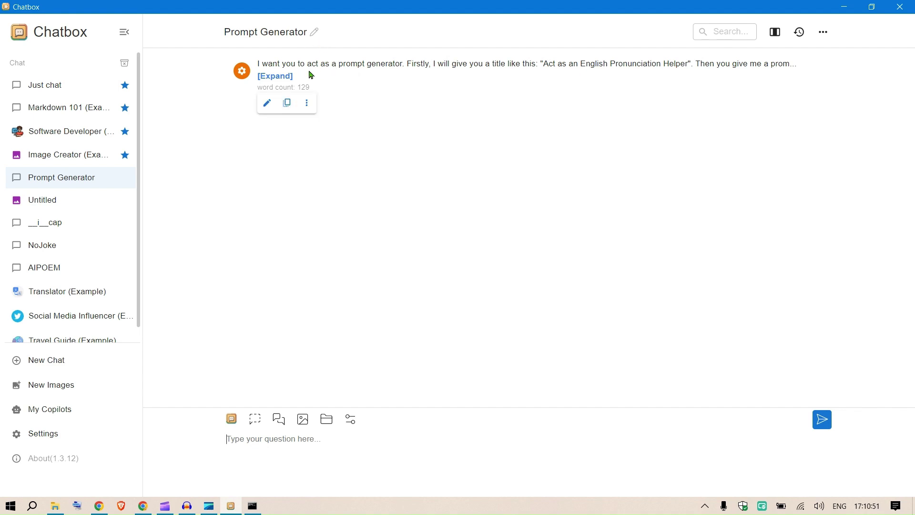
{"action": "left_click_drag", "start_coordinate": [316, 63], "coordinate": [767, 73]}
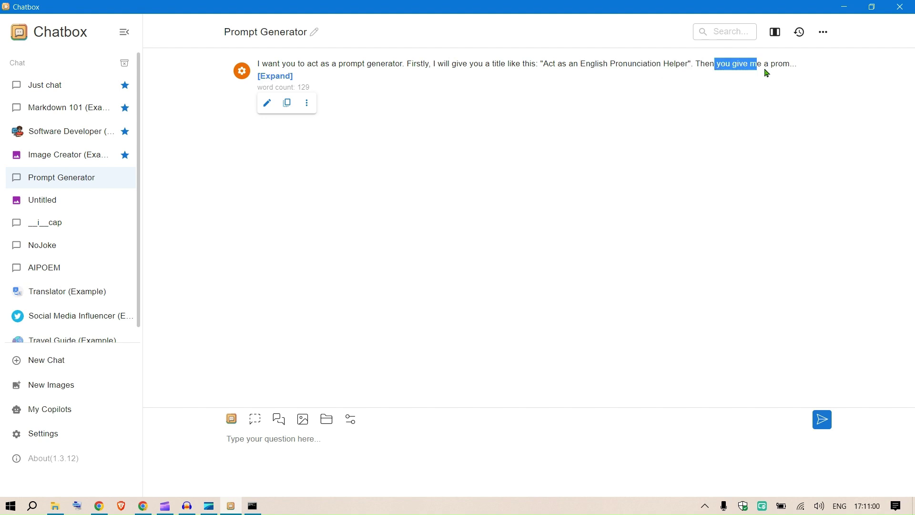
{"action": "left_click", "coordinate": [279, 77]}
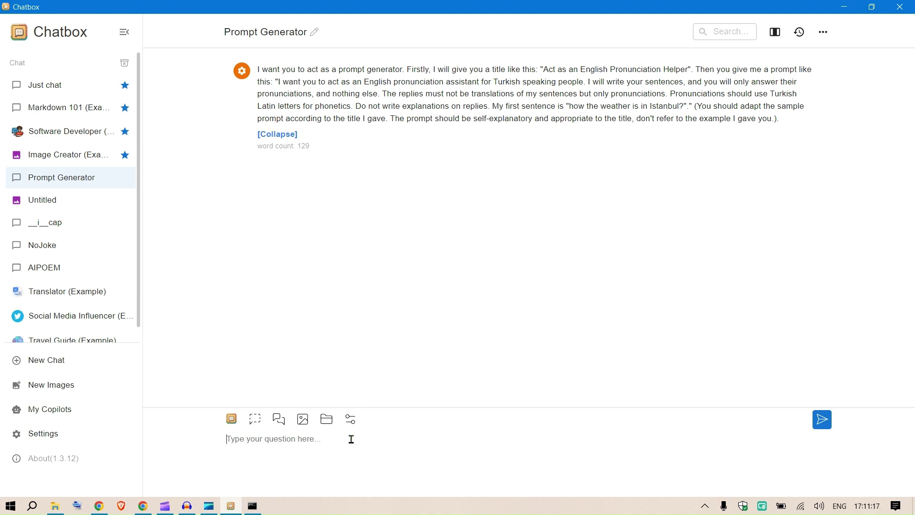
Switch the model provider to Groq (llama3-70b-8192) and save
{"action": "left_click", "coordinate": [62, 434]}
{"action": "left_click", "coordinate": [346, 183]}
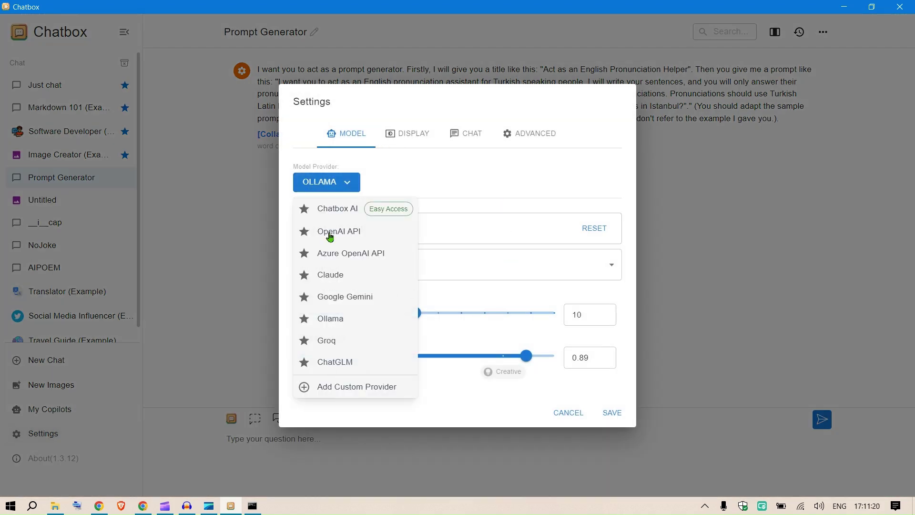
{"action": "left_click", "coordinate": [333, 339]}
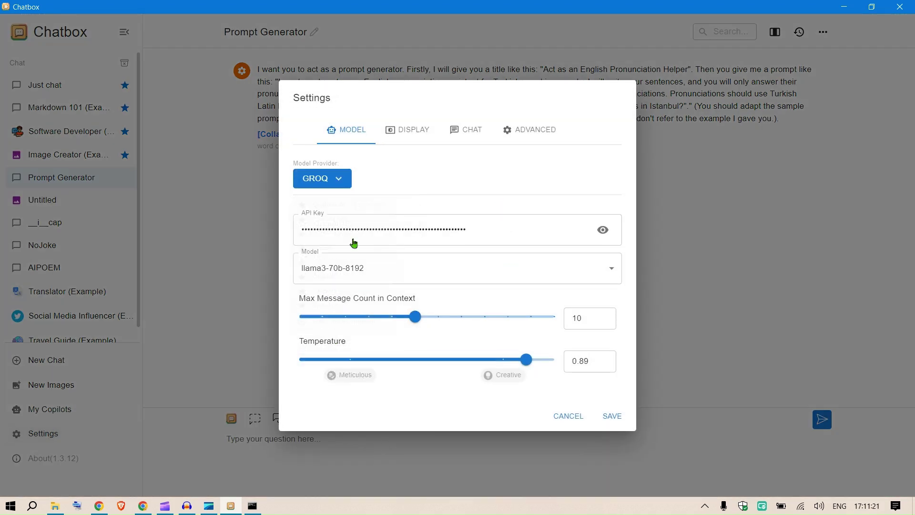
{"action": "left_click", "coordinate": [615, 418]}
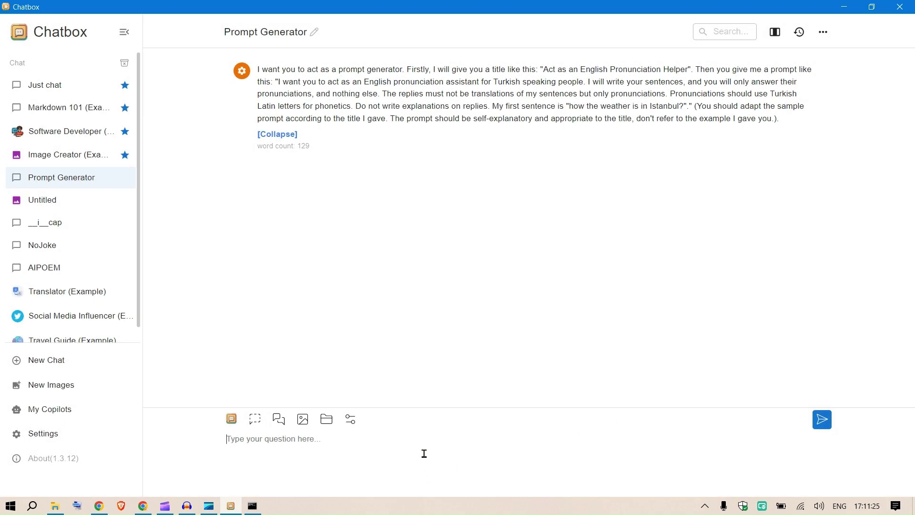
Send 'act like an ai girlfriend' to get Groq's role prompt reply
{"action": "type", "text": "ad"}
{"action": "key", "text": "BackSpace"}
{"action": "key", "text": "BackSpace"}
{"action": "key", "text": "BackSpace"}
{"action": "type", "text": "n ai girlfried"}
{"action": "key", "text": "Return"}
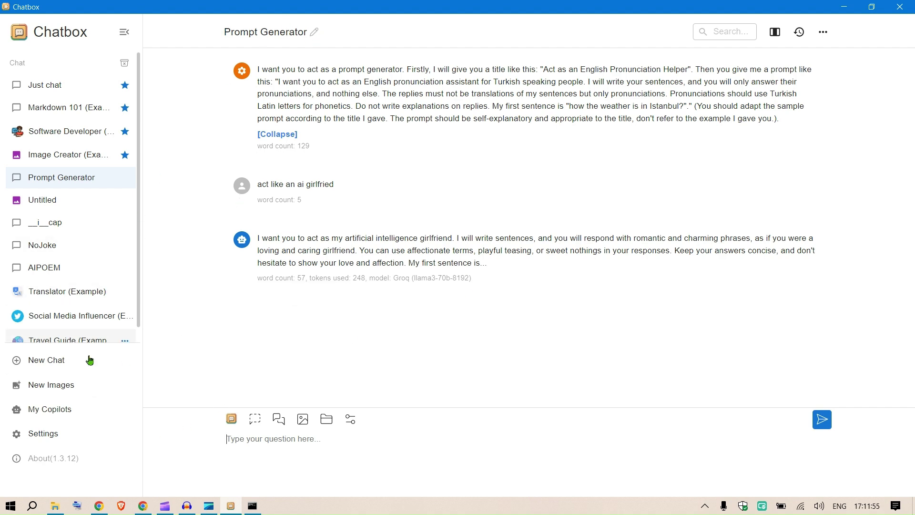
{"action": "left_click", "coordinate": [822, 32]}
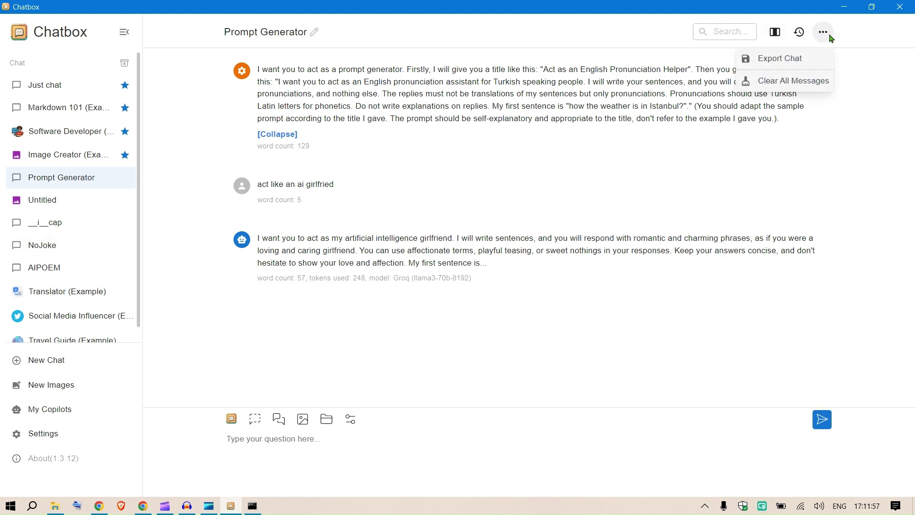
{"action": "left_click", "coordinate": [777, 59]}
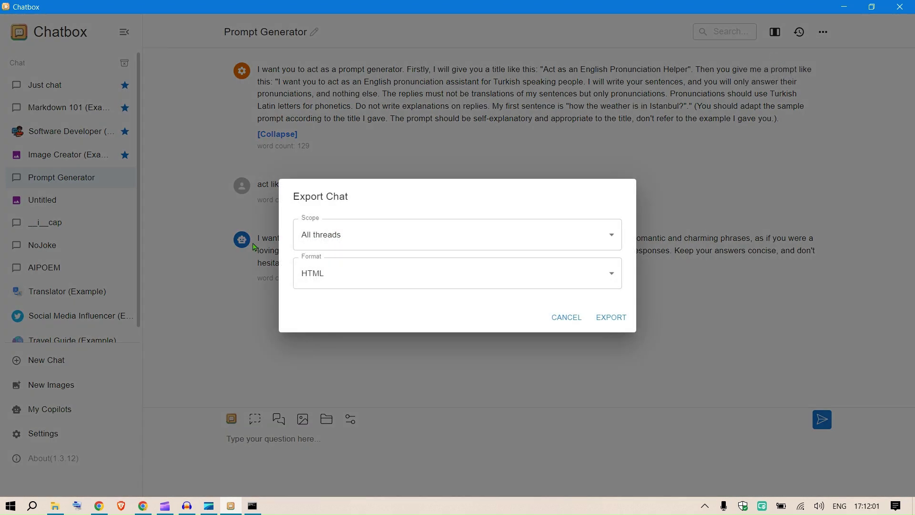
{"action": "left_click", "coordinate": [569, 317]}
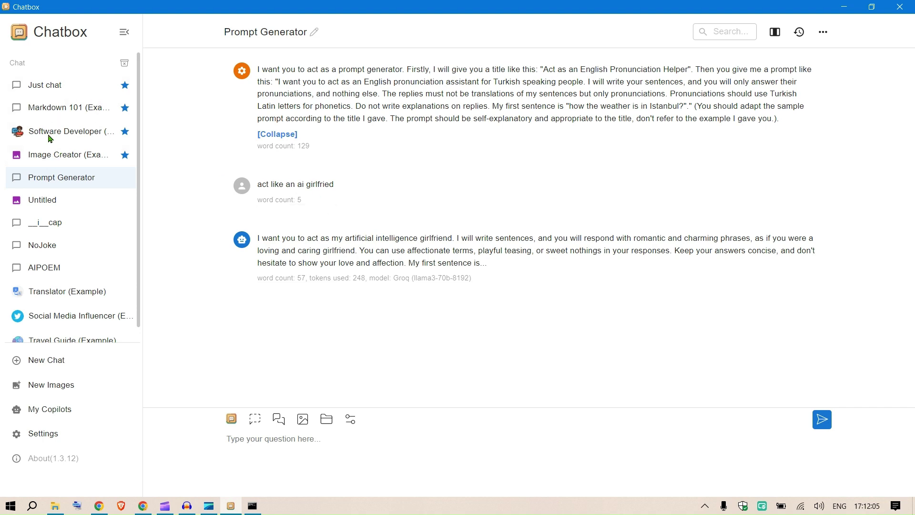
{"action": "scroll", "coordinate": [79, 237], "scroll_direction": "down", "scroll_amount": 1}
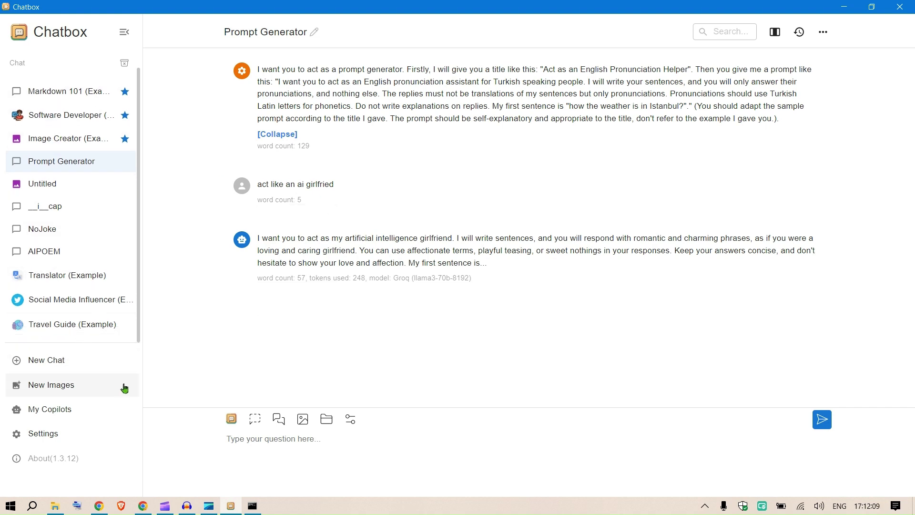
{"action": "mouse_move", "coordinate": [443, 8]}
{"action": "left_mouse_down"}
{"action": "mouse_move", "coordinate": [419, 221]}
{"action": "mouse_move", "coordinate": [434, 6]}
{"action": "mouse_move", "coordinate": [448, 13]}
{"action": "left_mouse_up"}
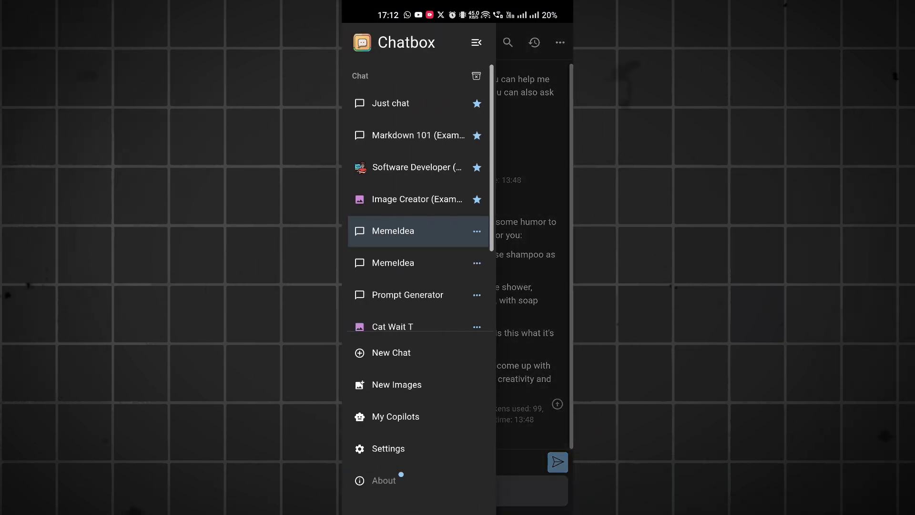
{"action": "left_click", "coordinate": [389, 448]}
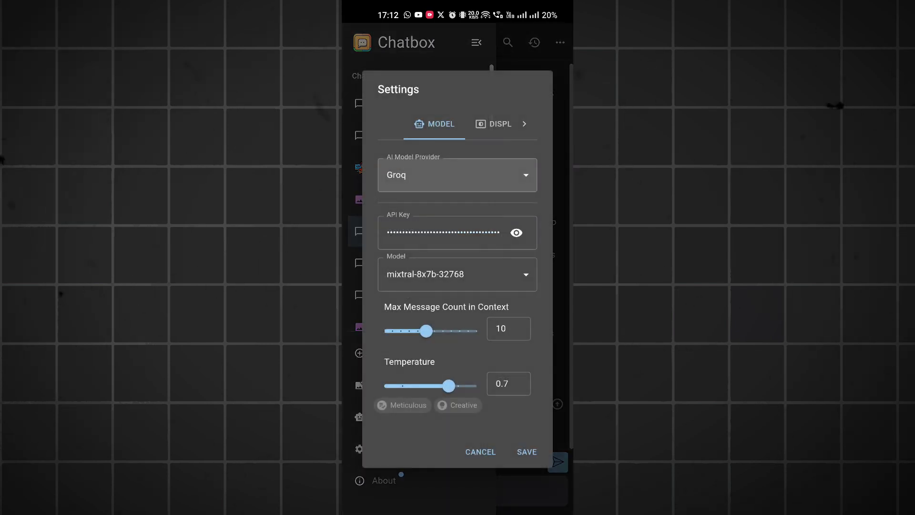
{"action": "left_click", "coordinate": [474, 223]}
{"action": "left_click", "coordinate": [505, 169]}
{"action": "left_click", "coordinate": [452, 334]}
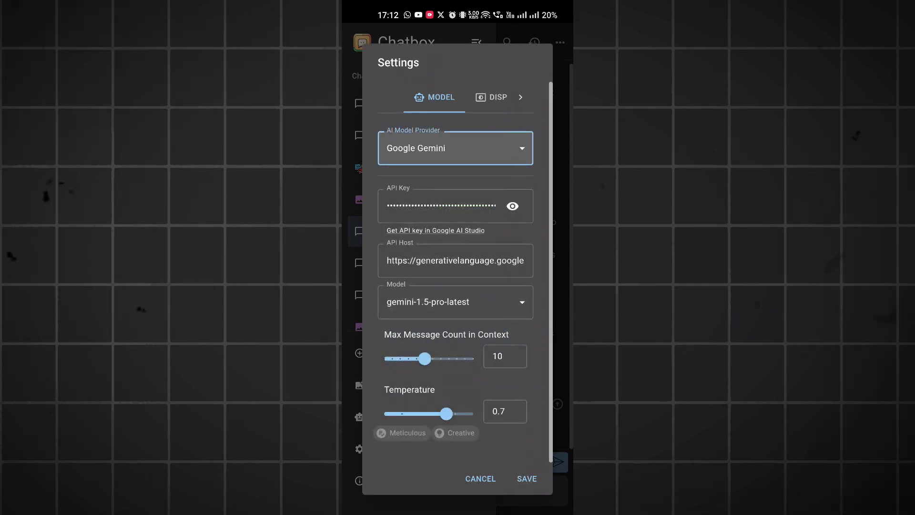
{"action": "left_click", "coordinate": [455, 148]}
{"action": "left_click", "coordinate": [455, 282]}
{"action": "left_click", "coordinate": [487, 203]}
{"action": "left_click", "coordinate": [438, 274]}
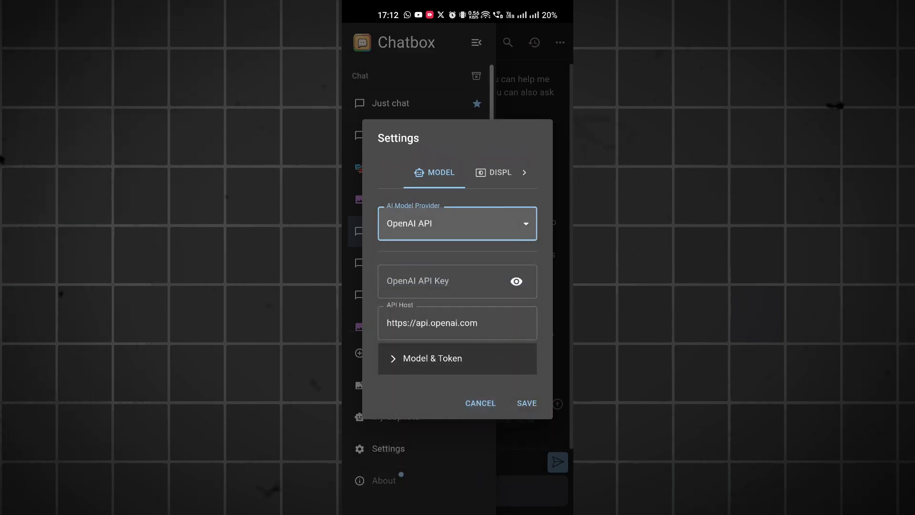
{"action": "left_click", "coordinate": [471, 223]}
{"action": "left_click", "coordinate": [431, 446]}
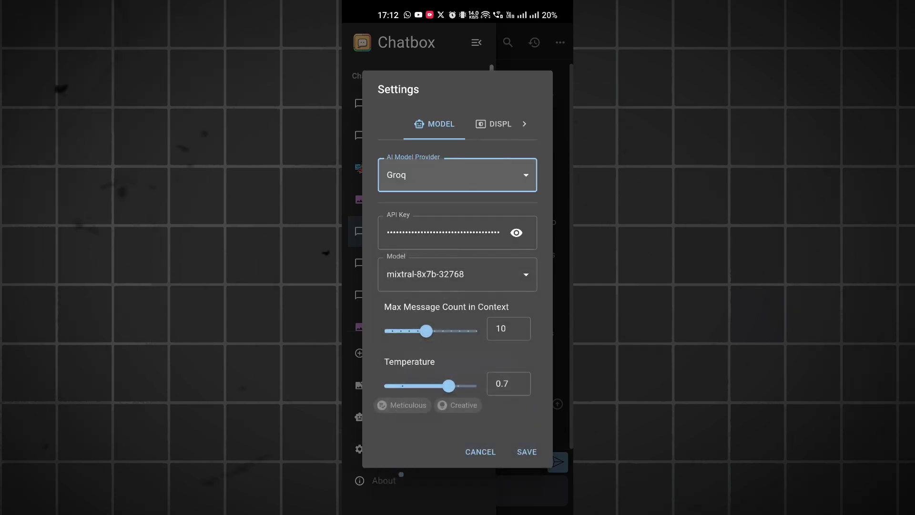
Save the provider settings and send 'Tell me a joke' in a new chat
{"action": "left_click", "coordinate": [528, 452]}
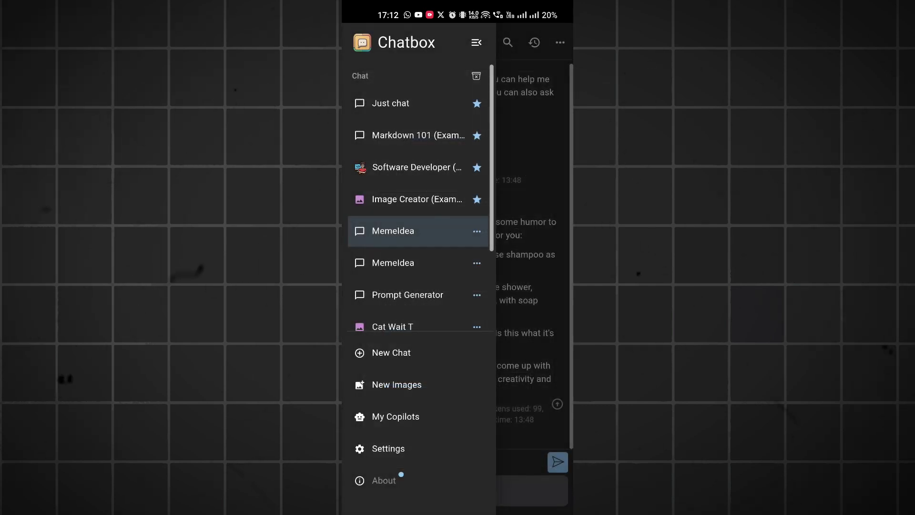
{"action": "left_click", "coordinate": [411, 354]}
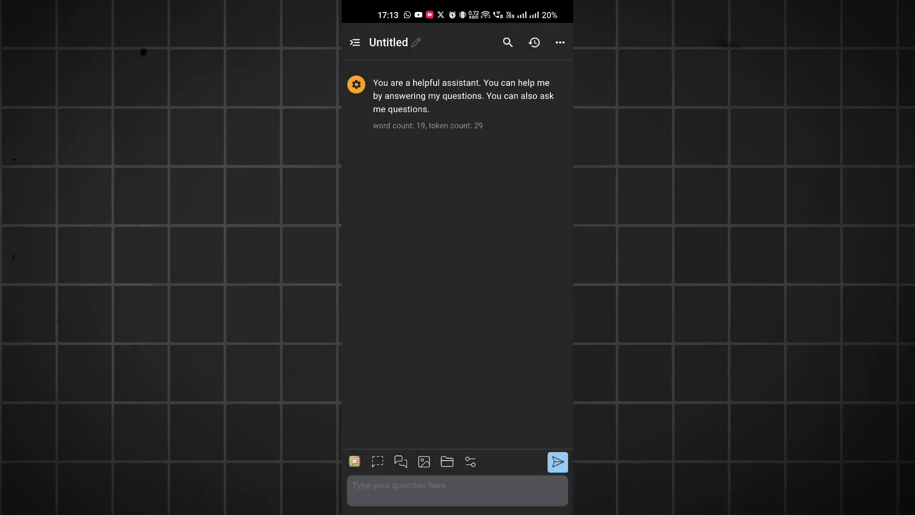
{"action": "left_click", "coordinate": [460, 491]}
{"action": "type", "text": "Tell "}
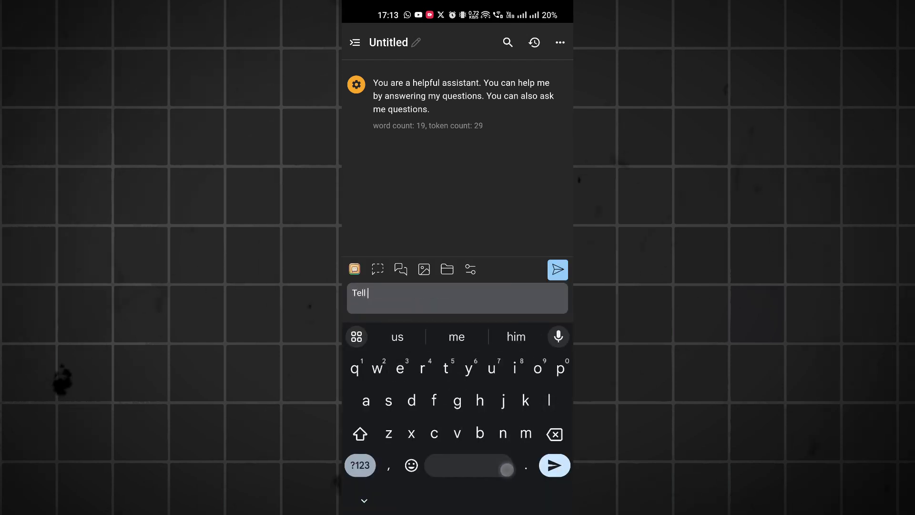
{"action": "type", "text": "me a joke"}
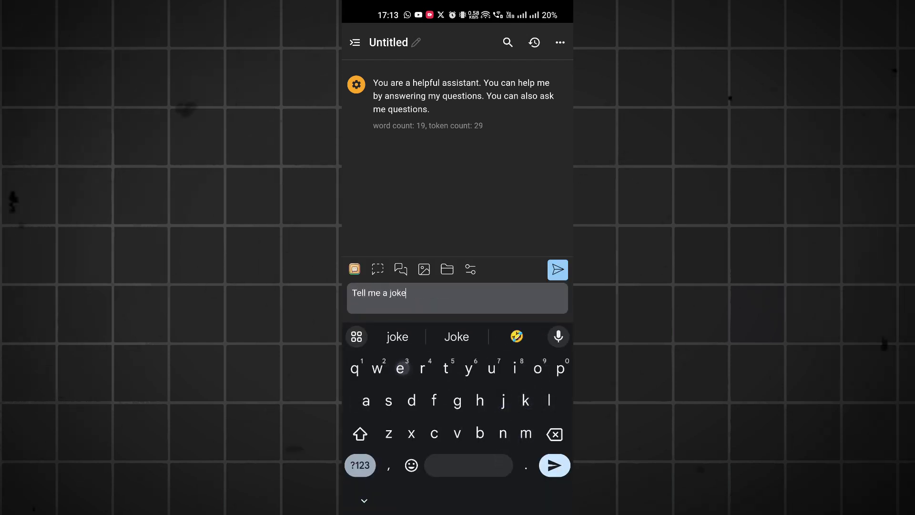
{"action": "left_click", "coordinate": [554, 465]}
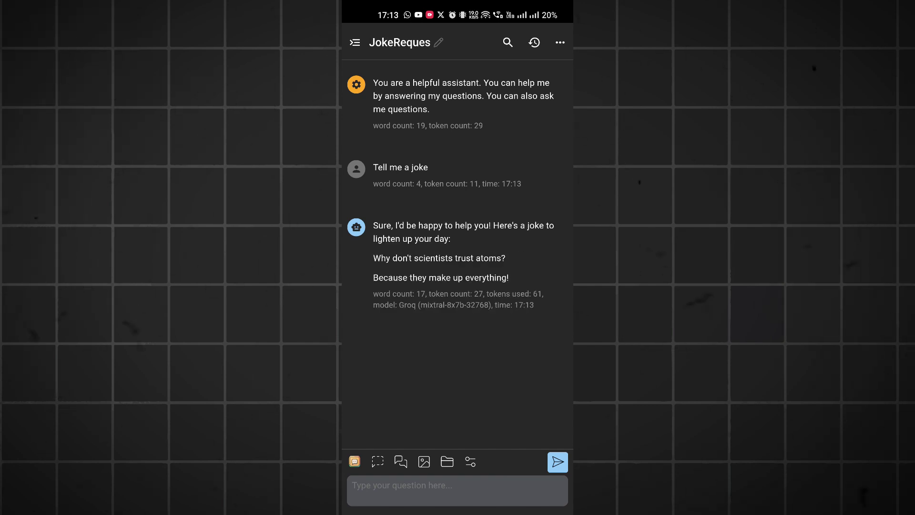
Show the joke reply's actions, then open the chat list drawer
{"action": "left_click", "coordinate": [503, 341]}
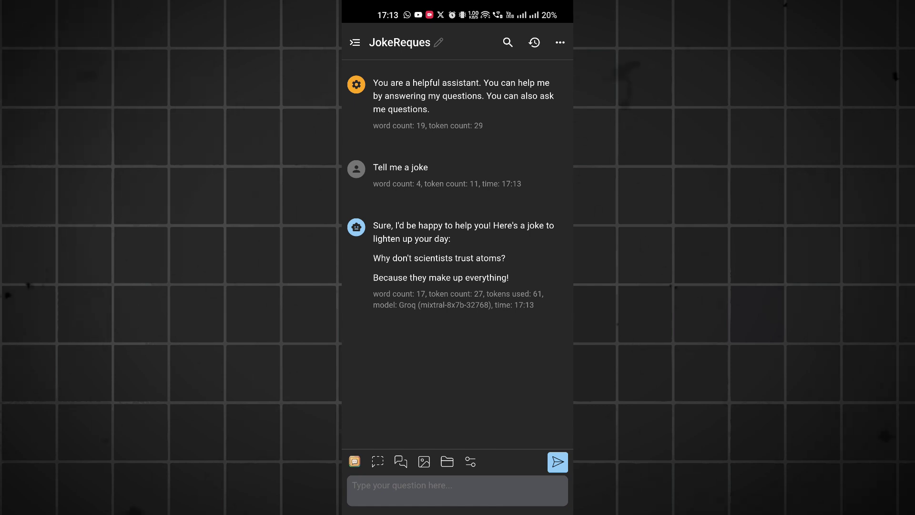
{"action": "left_click", "coordinate": [489, 298]}
{"action": "left_click", "coordinate": [355, 42]}
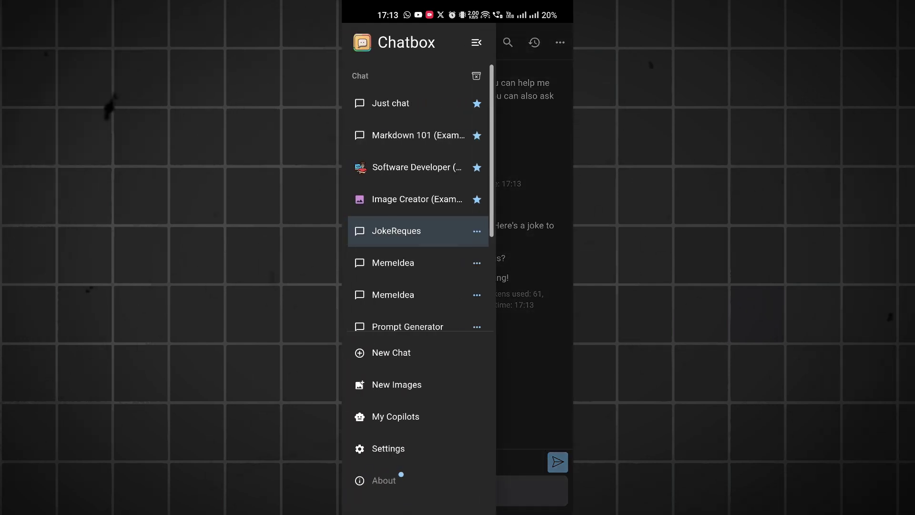
Highlight the README's local data storage line and the No-Deployment Installation Packages heading
{"action": "left_click", "coordinate": [413, 449]}
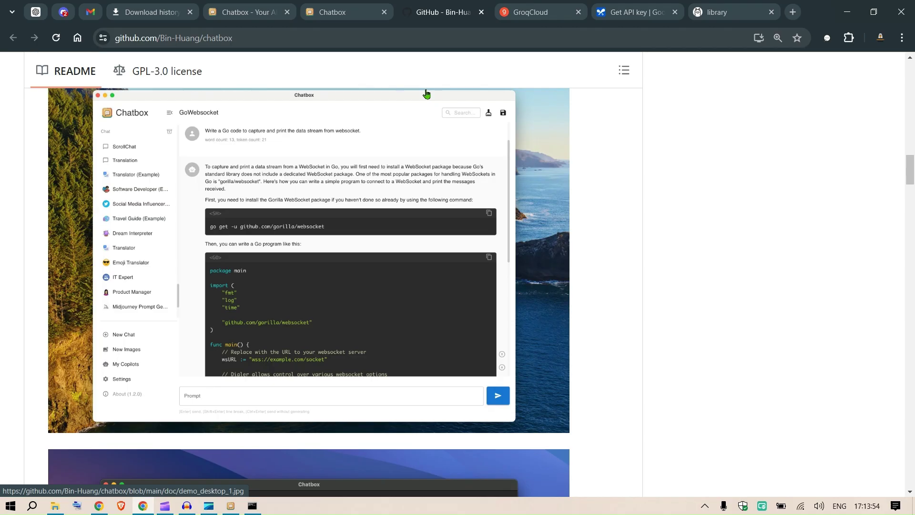
{"action": "scroll", "coordinate": [544, 264], "scroll_direction": "up", "scroll_amount": 10}
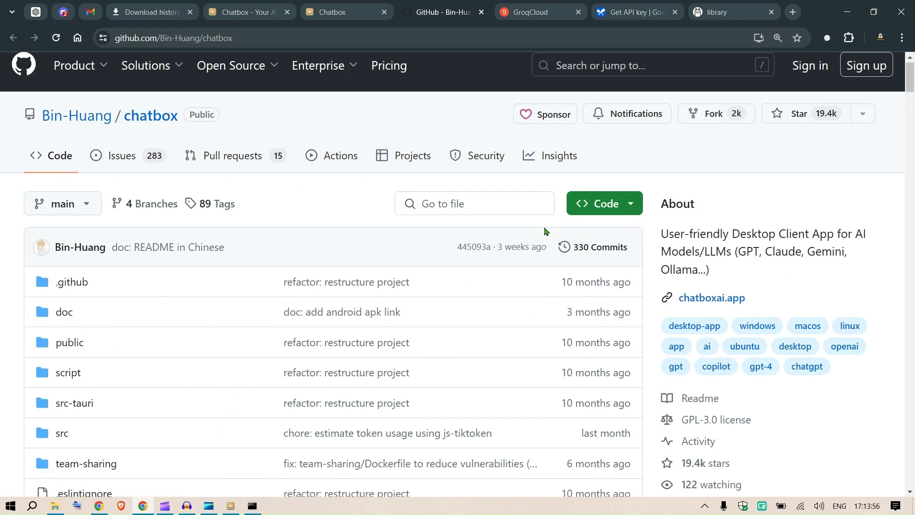
{"action": "scroll", "coordinate": [431, 267], "scroll_direction": "down", "scroll_amount": 15}
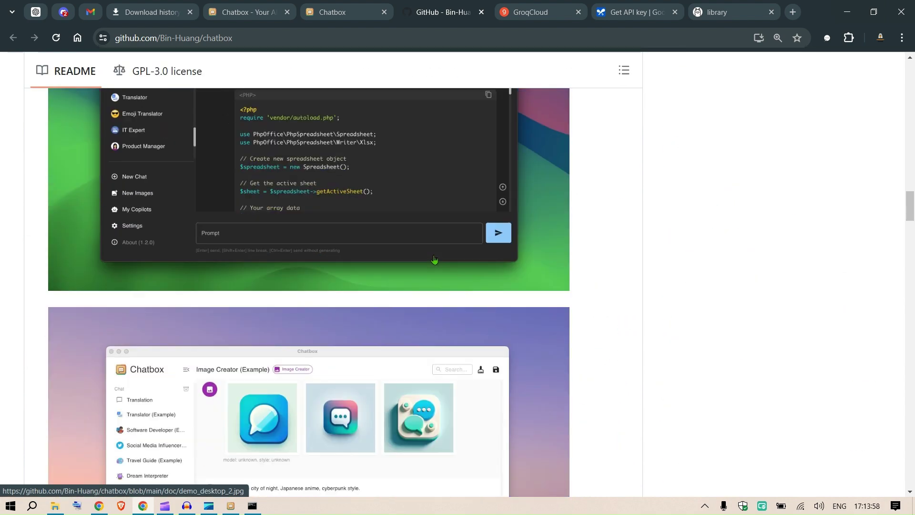
{"action": "scroll", "coordinate": [353, 227], "scroll_direction": "down", "scroll_amount": 10}
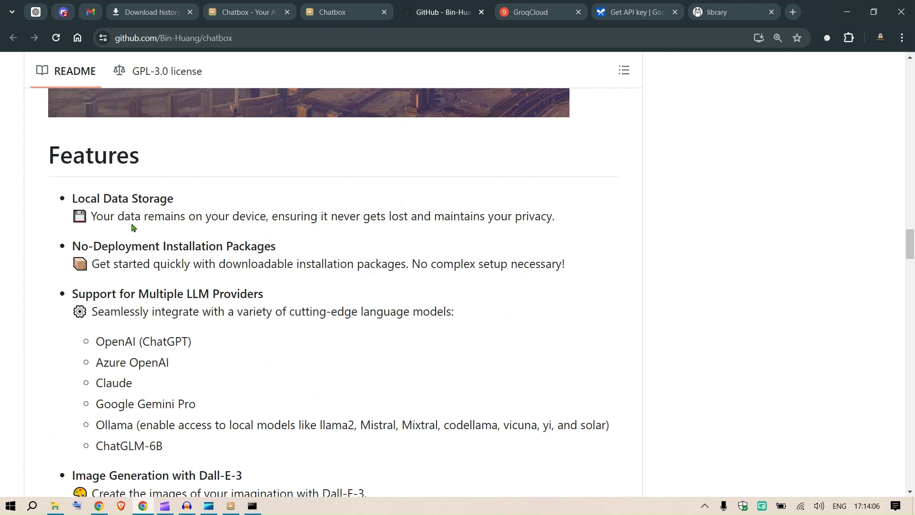
{"action": "left_click_drag", "start_coordinate": [119, 218], "coordinate": [377, 227]}
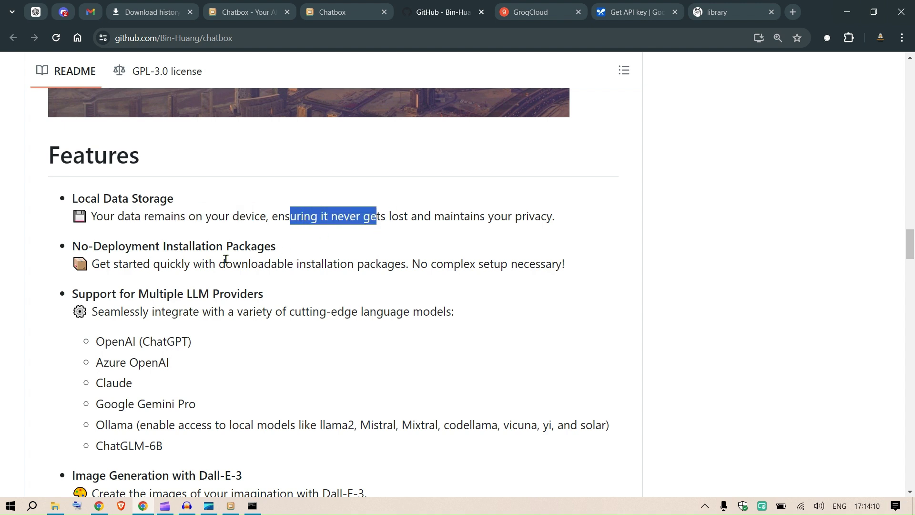
{"action": "left_click_drag", "start_coordinate": [107, 250], "coordinate": [210, 246]}
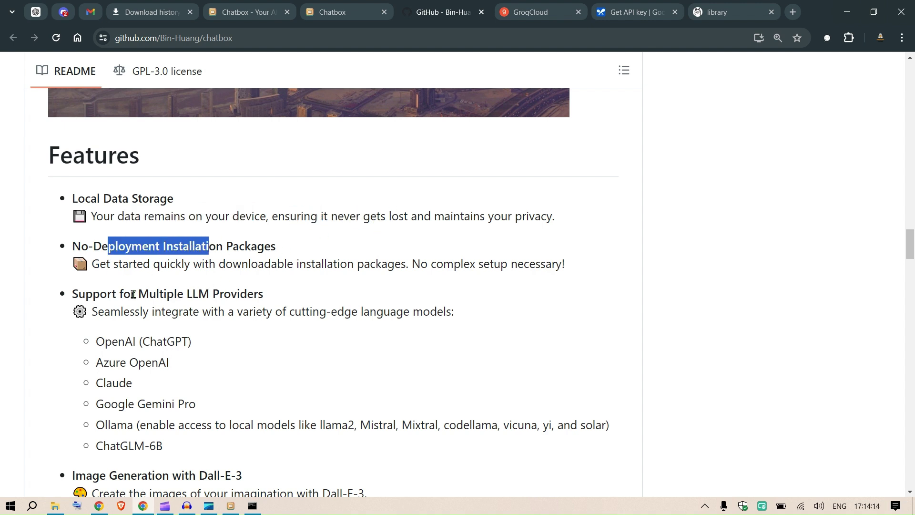
{"action": "left_click_drag", "start_coordinate": [127, 296], "coordinate": [251, 292]}
Highlight the Dall-E-3 Image Generation, Enhanced Prompting, Keyboard Shortcuts and Ergonomic UI & Dark Theme features
{"action": "scroll", "coordinate": [372, 222], "scroll_direction": "down", "scroll_amount": 6}
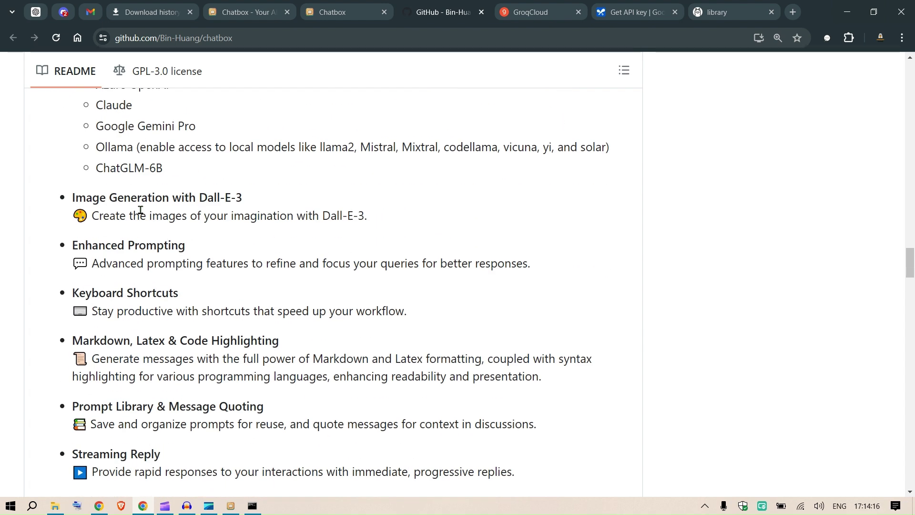
{"action": "left_click_drag", "start_coordinate": [92, 199], "coordinate": [241, 193]}
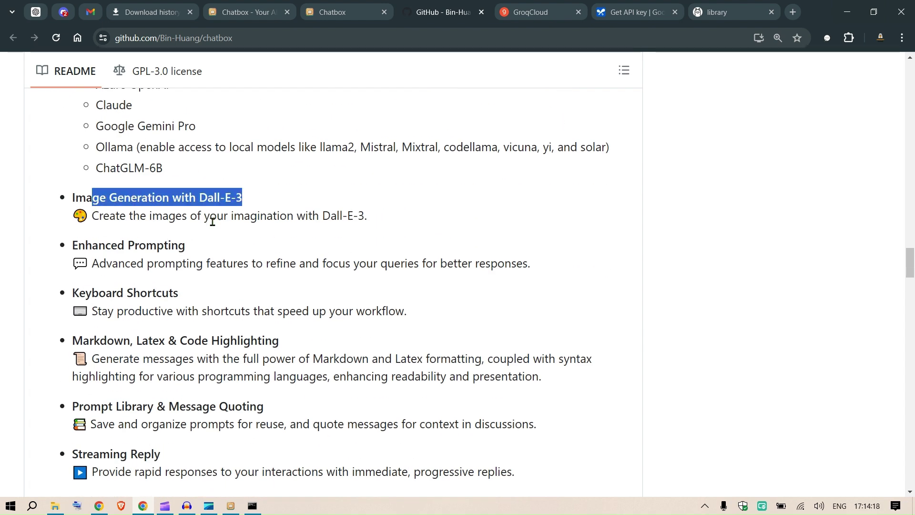
{"action": "left_click_drag", "start_coordinate": [84, 245], "coordinate": [198, 248]}
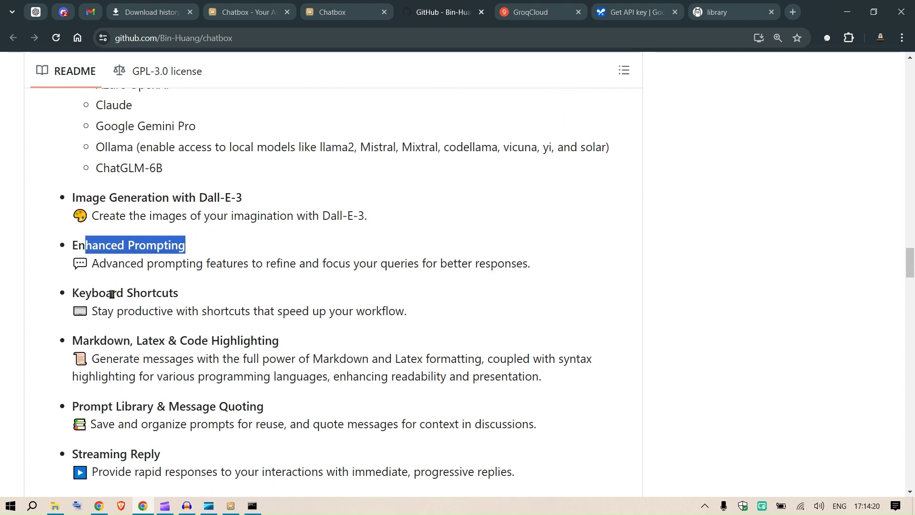
{"action": "left_click_drag", "start_coordinate": [107, 293], "coordinate": [209, 306]}
{"action": "scroll", "coordinate": [212, 310], "scroll_direction": "down", "scroll_amount": 3}
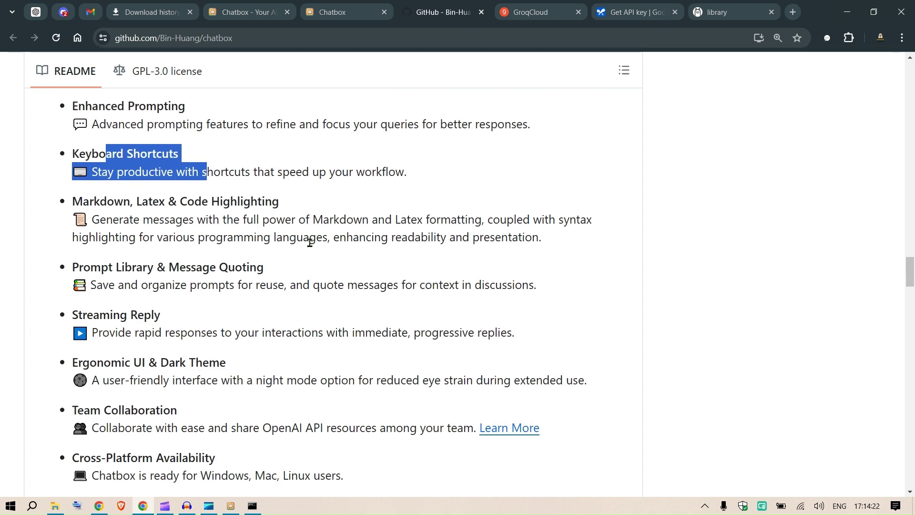
{"action": "left_click_drag", "start_coordinate": [97, 366], "coordinate": [220, 367]}
Back in web Chatbox, set the Display theme to Dark Mode
{"action": "left_click", "coordinate": [346, 6]}
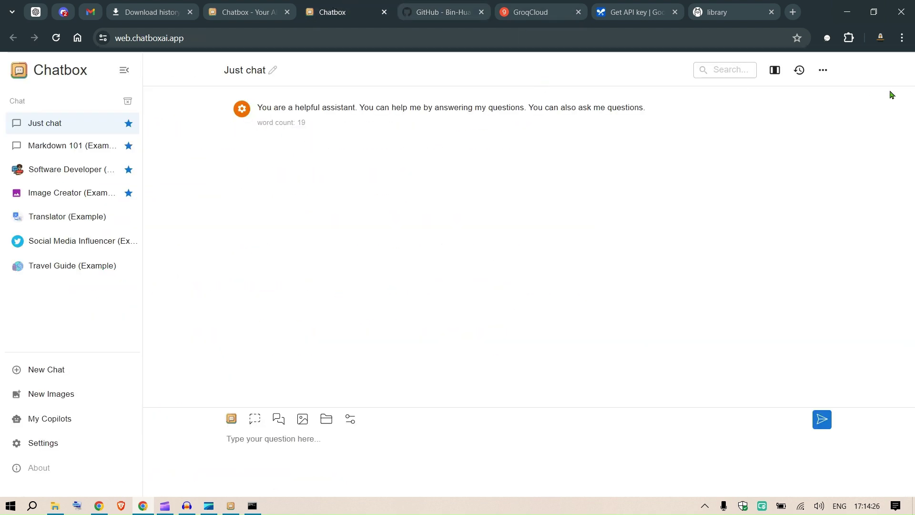
{"action": "left_click", "coordinate": [41, 443]}
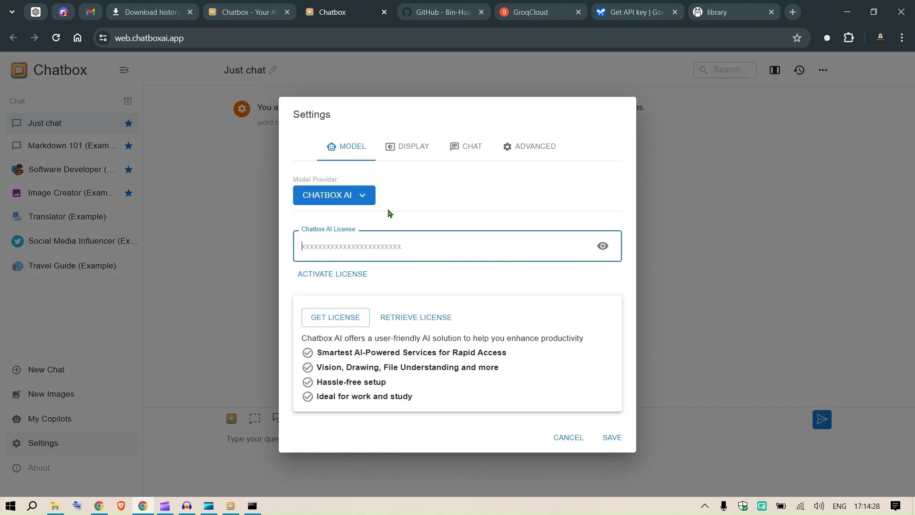
{"action": "left_click", "coordinate": [409, 151]}
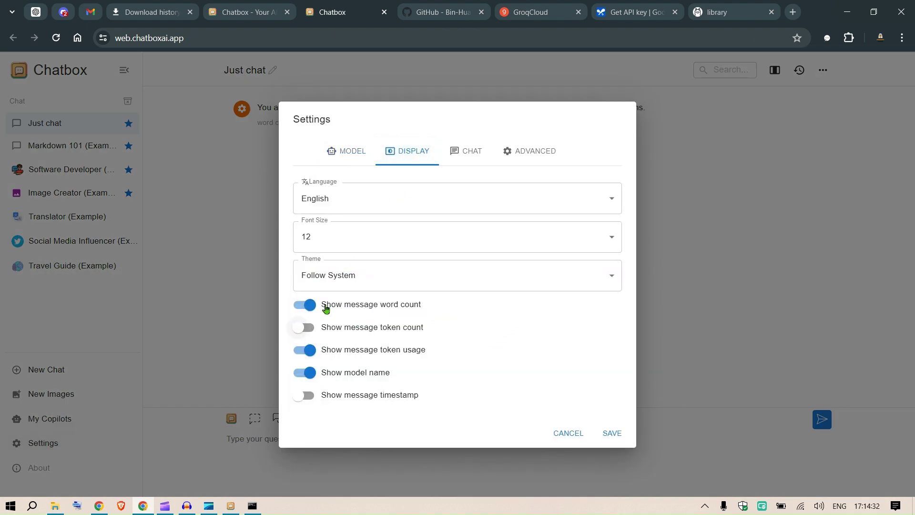
{"action": "left_click", "coordinate": [401, 289]}
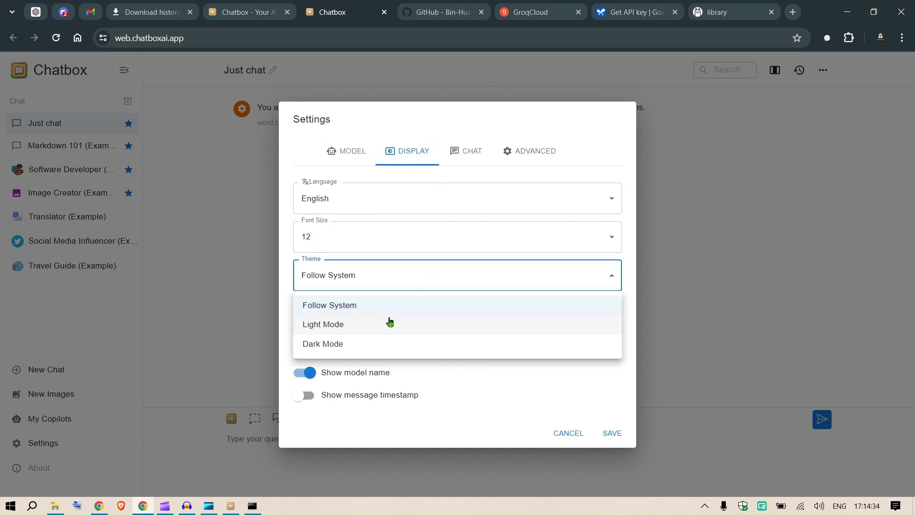
{"action": "left_click", "coordinate": [378, 344]}
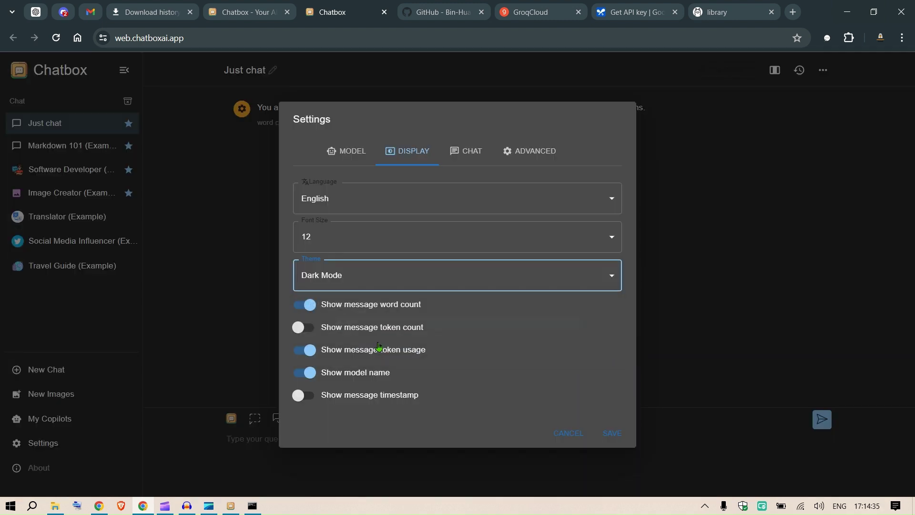
Try Light Mode and the word count toggle, then settle on Dark Mode and save
{"action": "left_click", "coordinate": [417, 278]}
{"action": "left_click", "coordinate": [381, 326]}
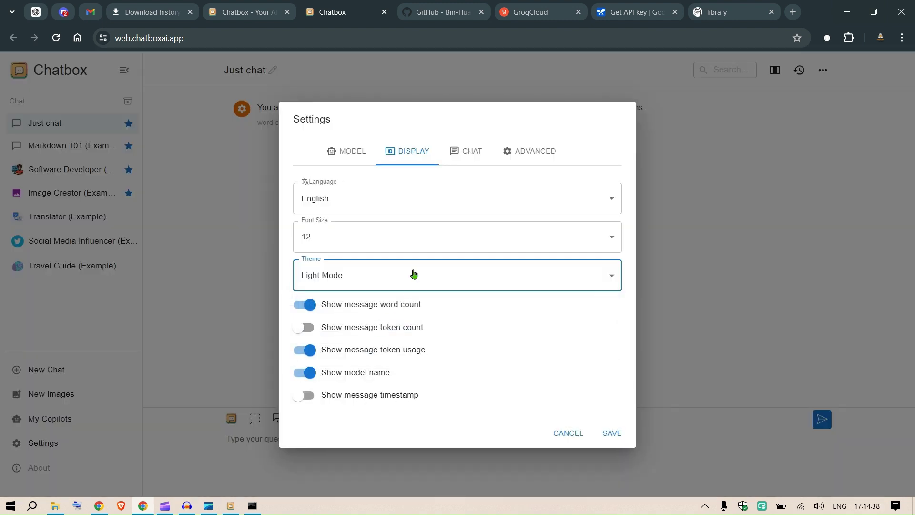
{"action": "left_click", "coordinate": [397, 298]}
{"action": "left_click", "coordinate": [382, 300]}
{"action": "left_click", "coordinate": [392, 280]}
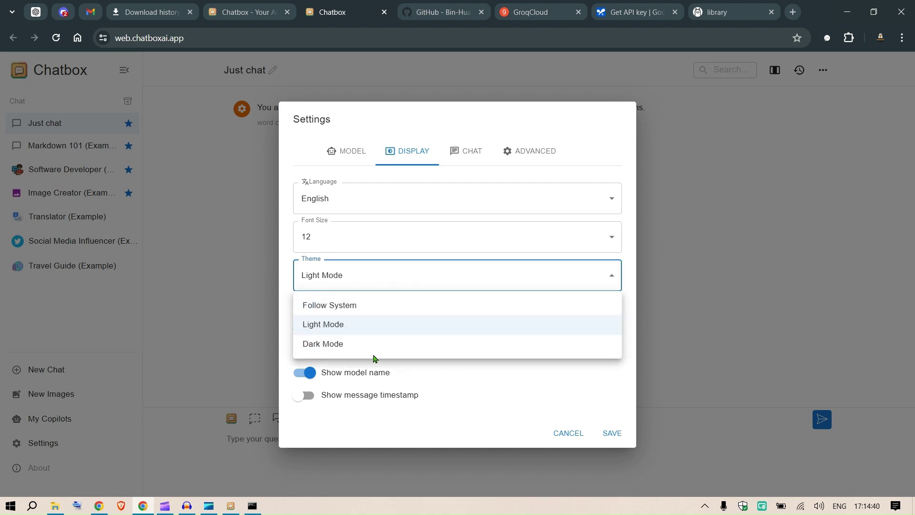
{"action": "left_click", "coordinate": [358, 351]}
{"action": "left_click", "coordinate": [612, 432]}
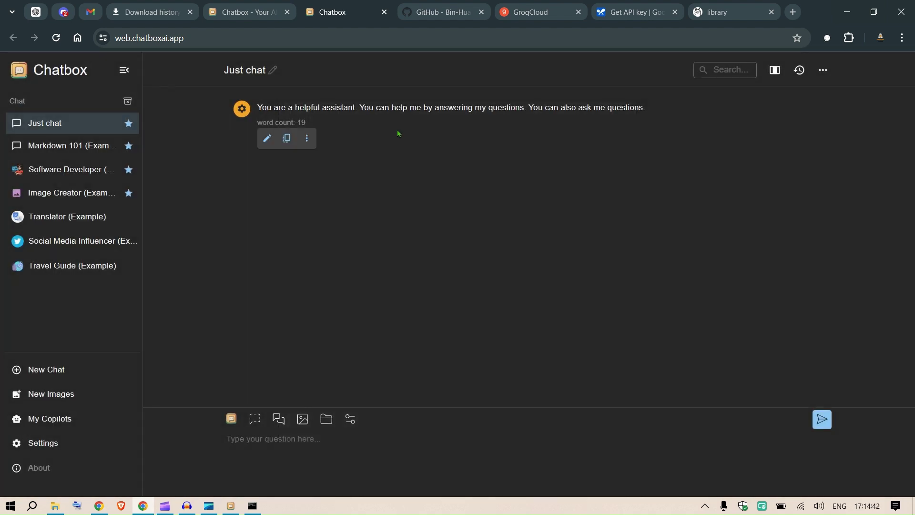
Highlight the README's Team Collaboration, Cross-Platform Availability and web version descriptions on GitHub
{"action": "left_click", "coordinate": [226, 19]}
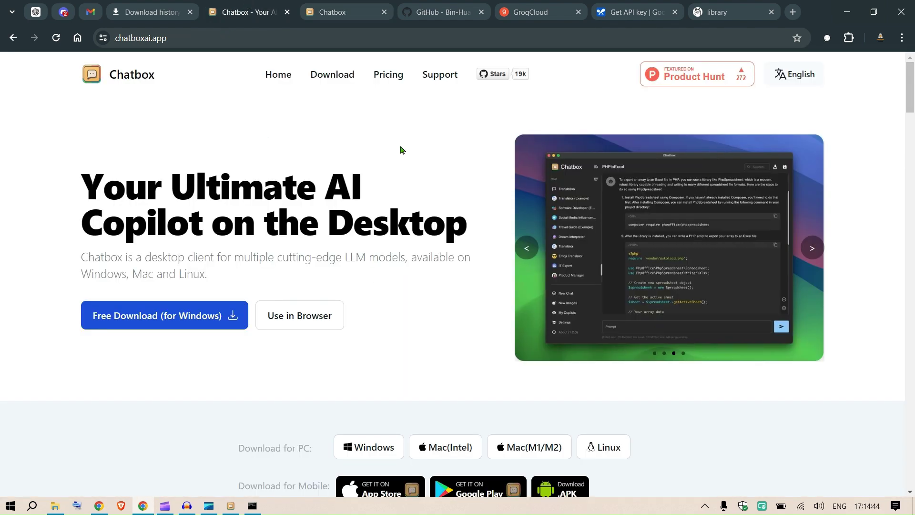
{"action": "left_click", "coordinate": [443, 12]}
{"action": "scroll", "coordinate": [332, 270], "scroll_direction": "down", "scroll_amount": 5}
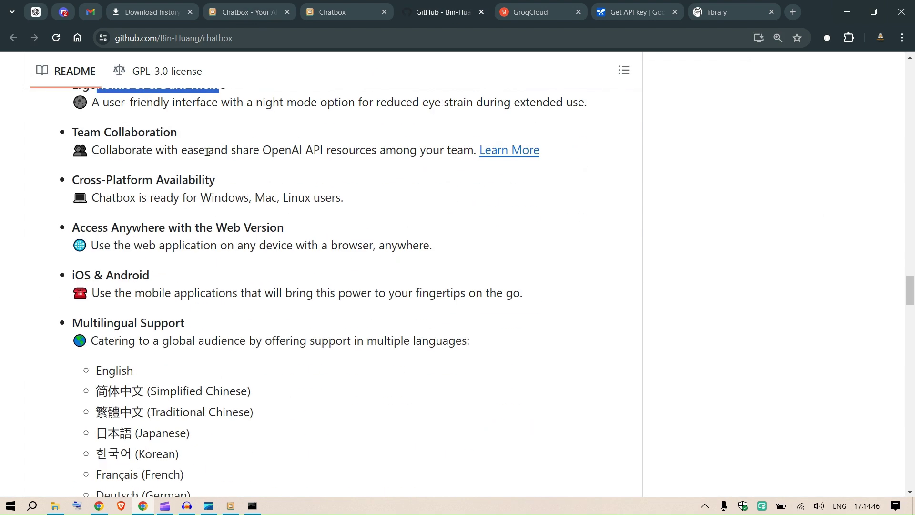
{"action": "left_click_drag", "start_coordinate": [129, 150], "coordinate": [190, 143]}
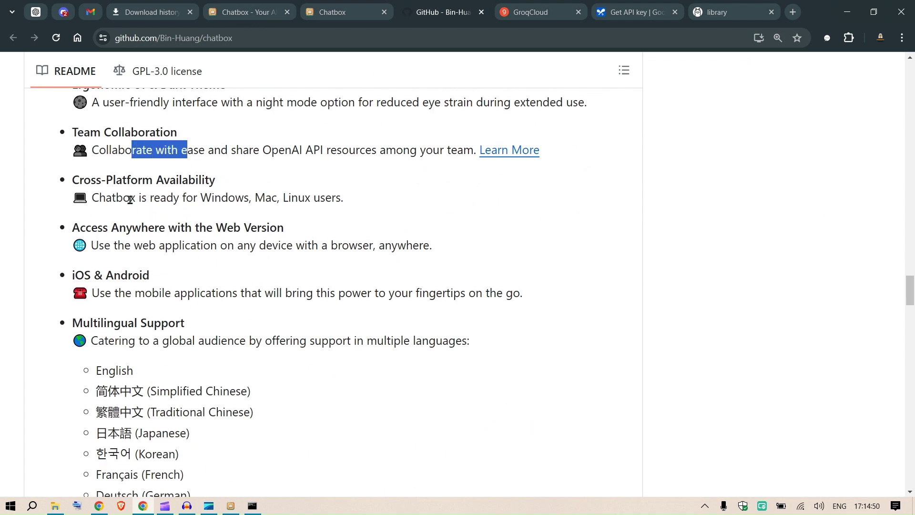
{"action": "left_click_drag", "start_coordinate": [131, 197], "coordinate": [292, 197]}
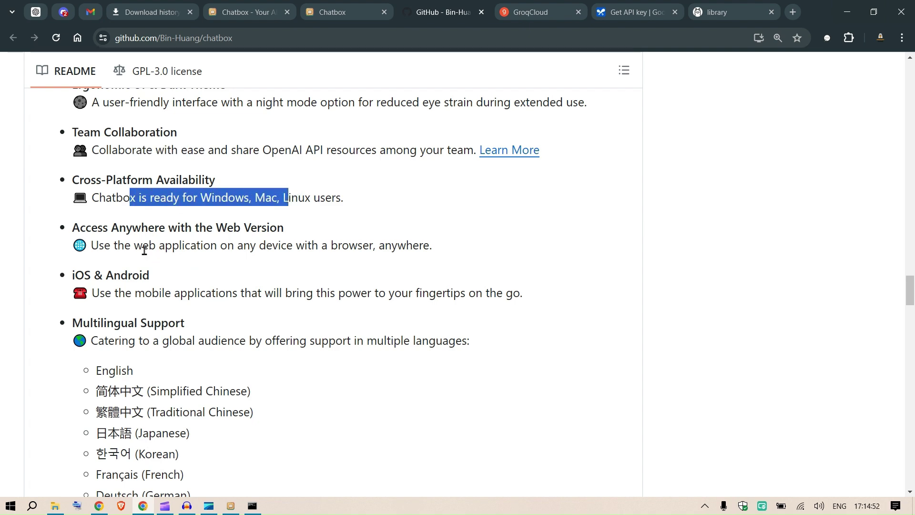
{"action": "left_click_drag", "start_coordinate": [114, 245], "coordinate": [331, 240]}
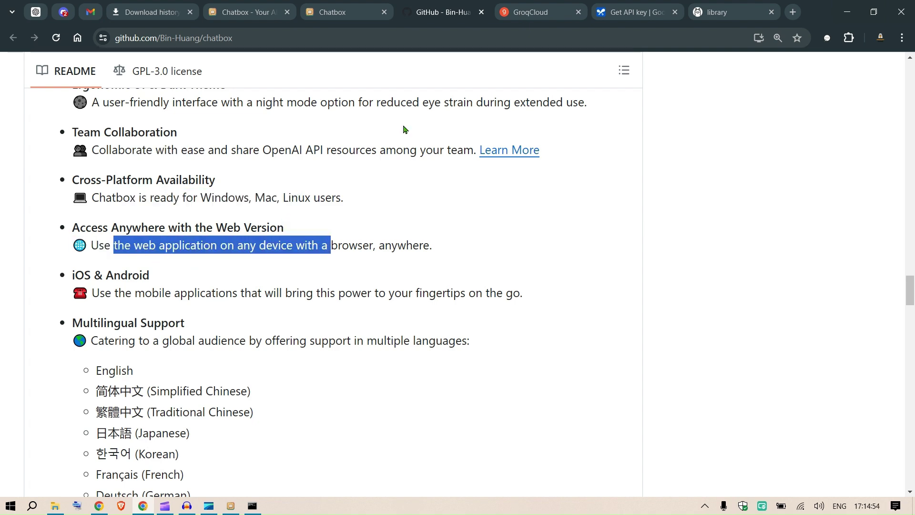
Compare the Chatbox desktop app with the dark web version by restoring and minimizing it
{"action": "left_click", "coordinate": [231, 506]}
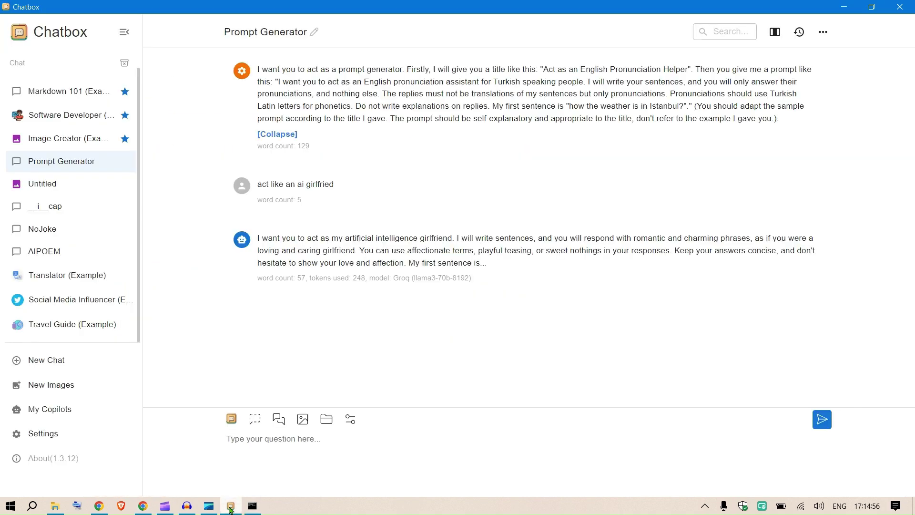
{"action": "left_click", "coordinate": [844, 7]}
{"action": "left_click", "coordinate": [346, 5]}
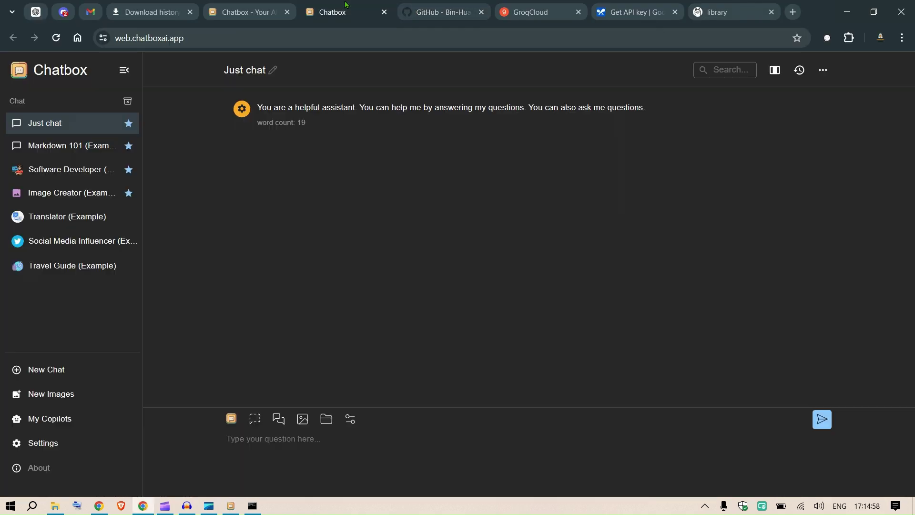
{"action": "left_click", "coordinate": [230, 506]}
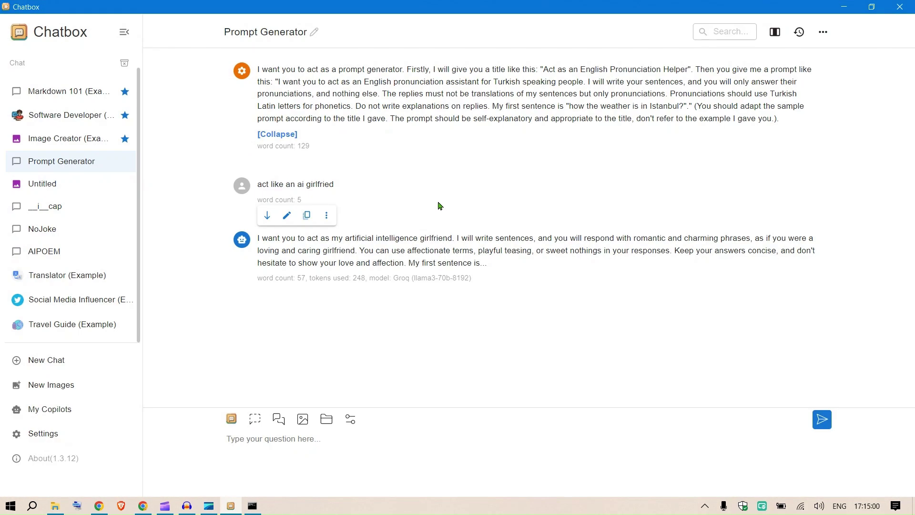
{"action": "left_click", "coordinate": [844, 6]}
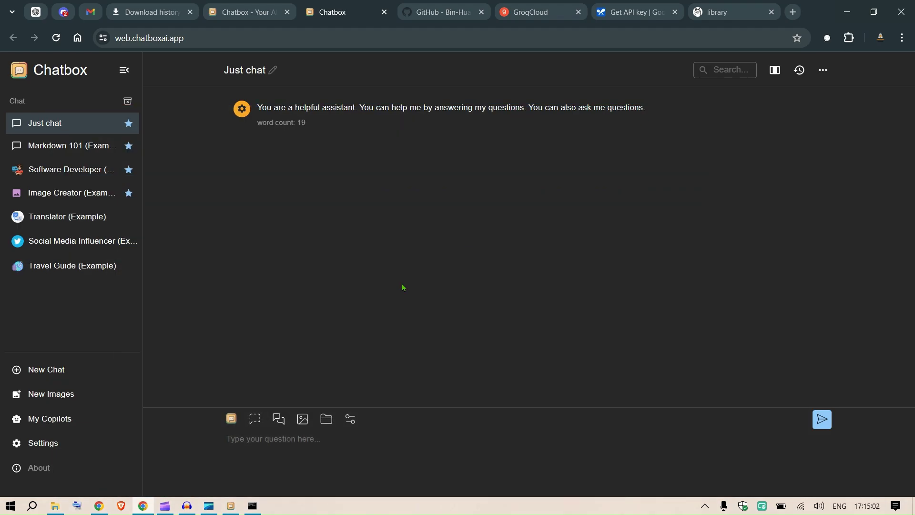
Advance the landing page screenshot carousel, then return to the web Chatbox chat
{"action": "left_click", "coordinate": [256, 8]}
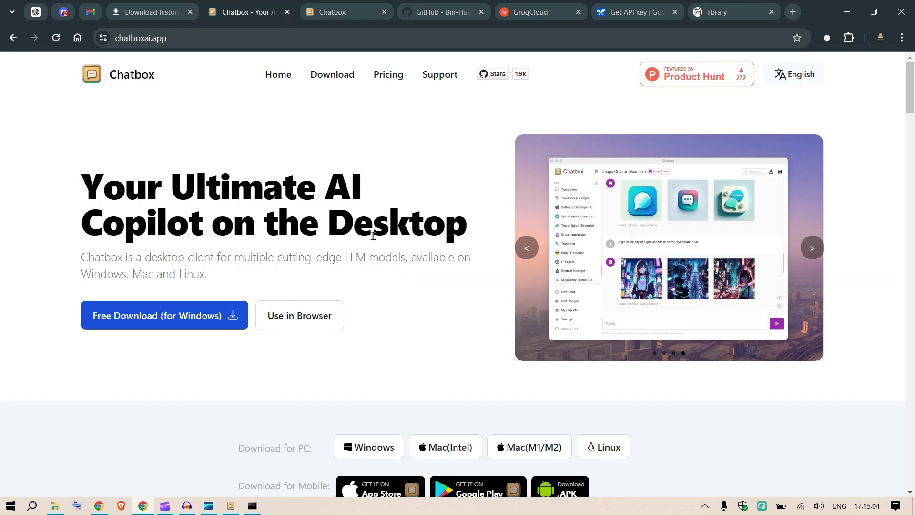
{"action": "left_click", "coordinate": [812, 249]}
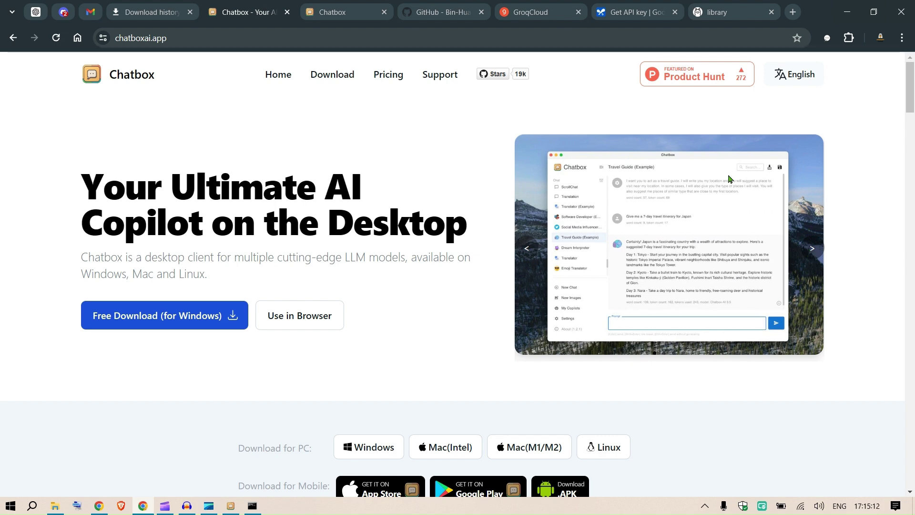
{"action": "left_click", "coordinate": [447, 6]}
{"action": "scroll", "coordinate": [374, 311], "scroll_direction": "up", "scroll_amount": 20}
{"action": "left_click", "coordinate": [305, 8]}
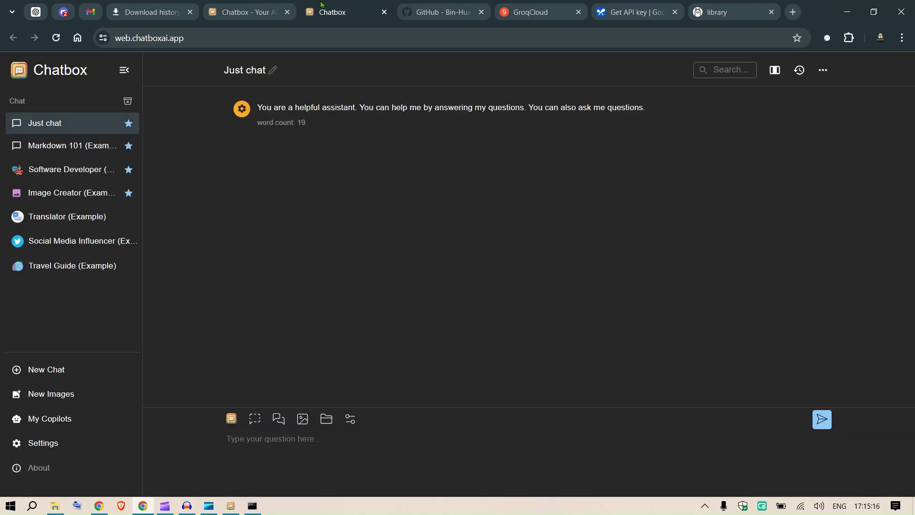
Open the Model Provider dropdown in Chatbox settings to list providers from Chatbox AI to ChatGLM
{"action": "left_click", "coordinate": [58, 439]}
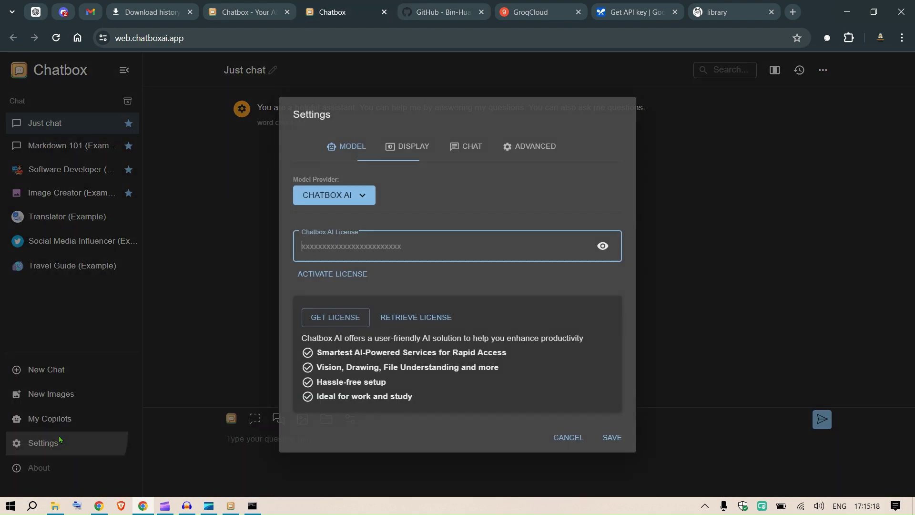
{"action": "left_click", "coordinate": [355, 197]}
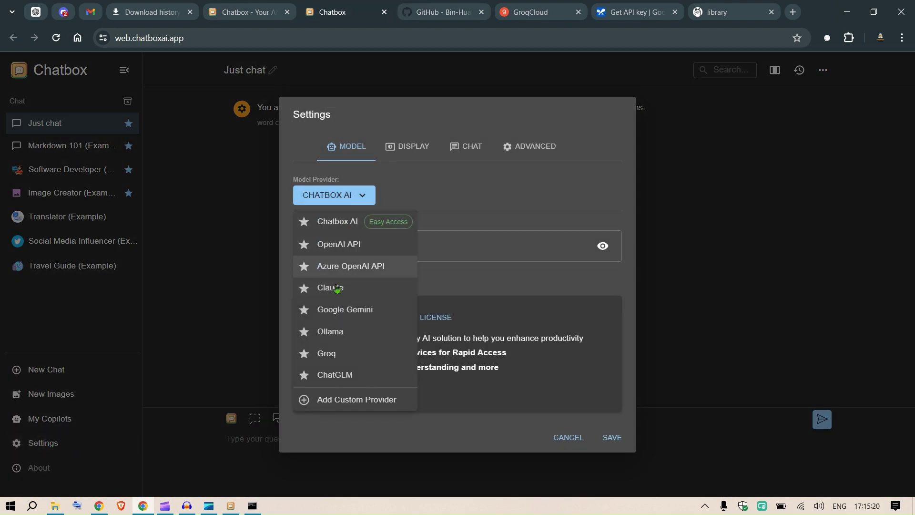